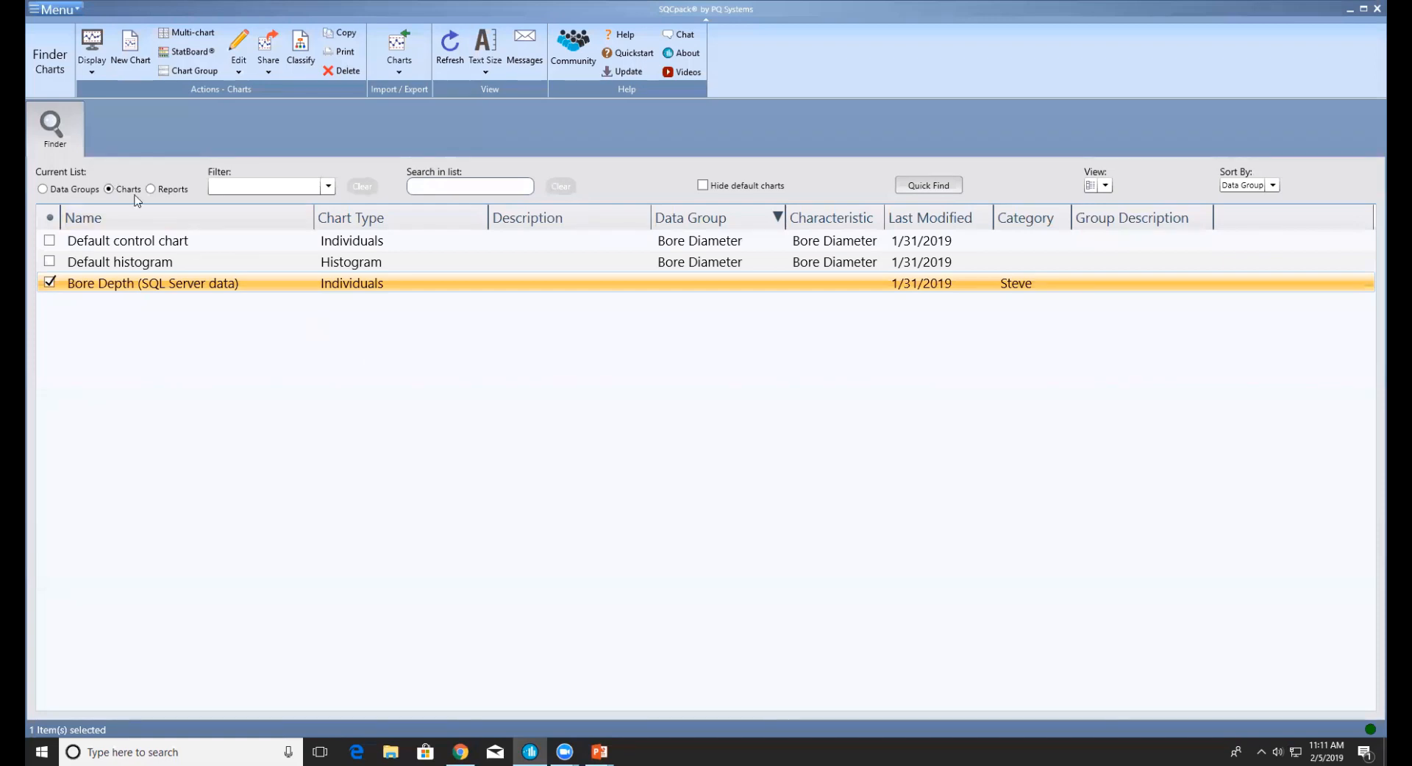
# Enter a new Bore Diameter reading of 19.1, dated 2/5/2019, from the Data Groups list
pyautogui.click(67, 190)
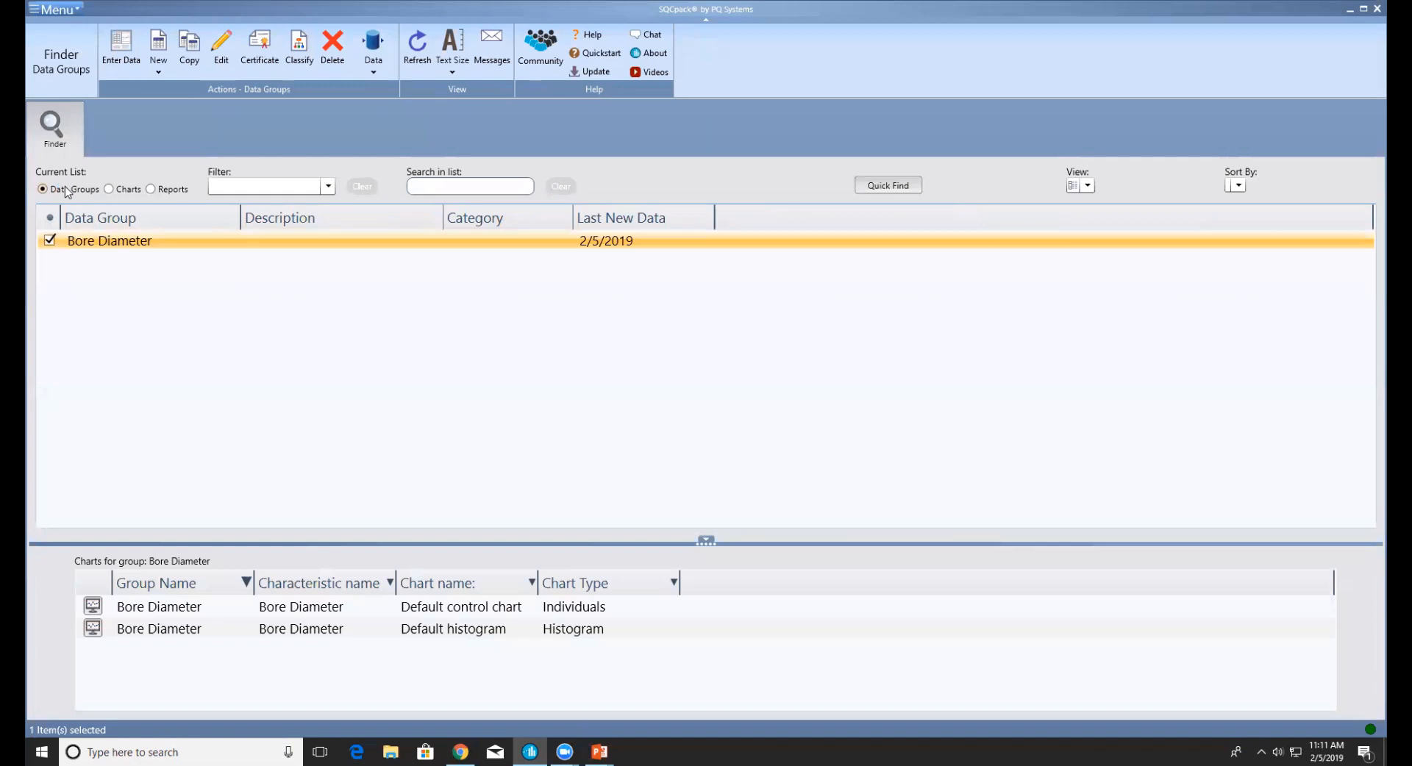
pyautogui.click(129, 41)
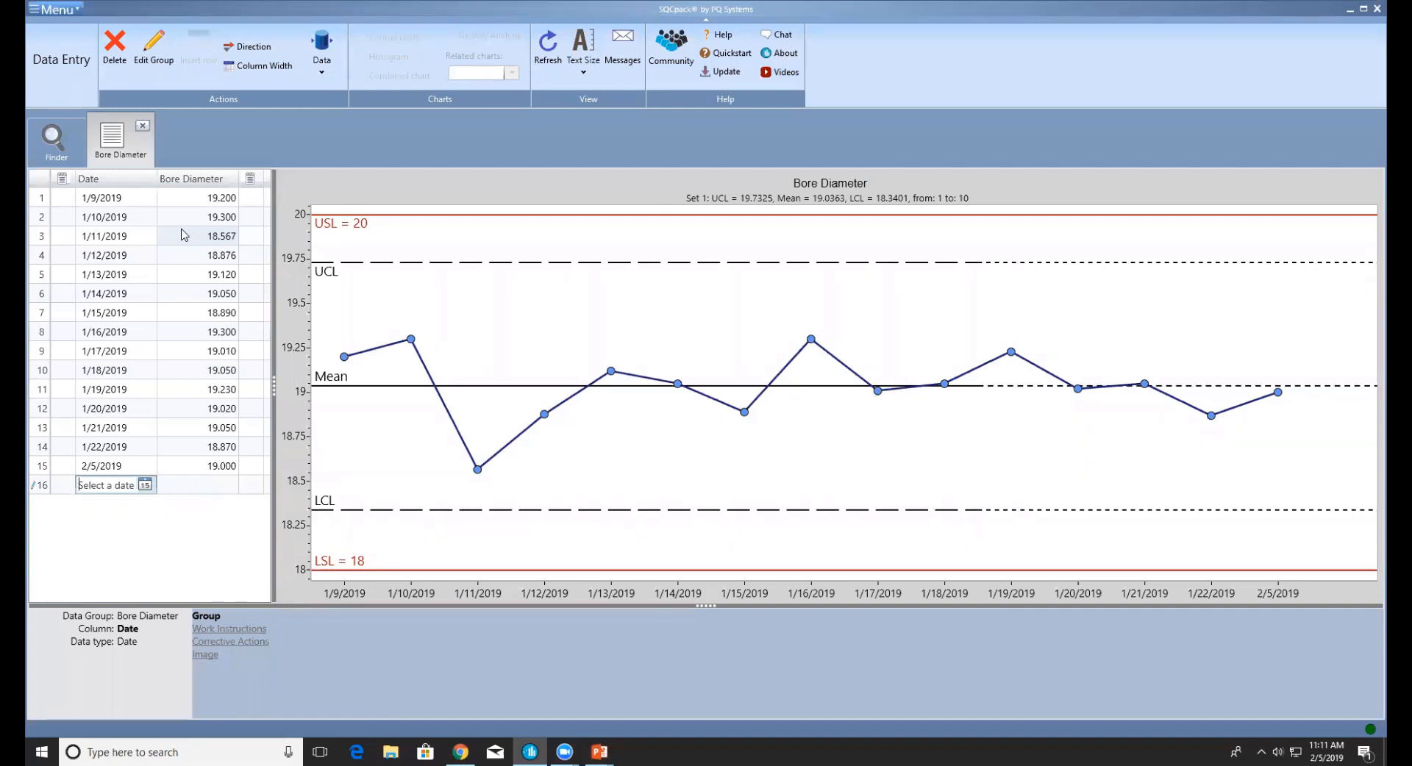
pyautogui.press('Return')
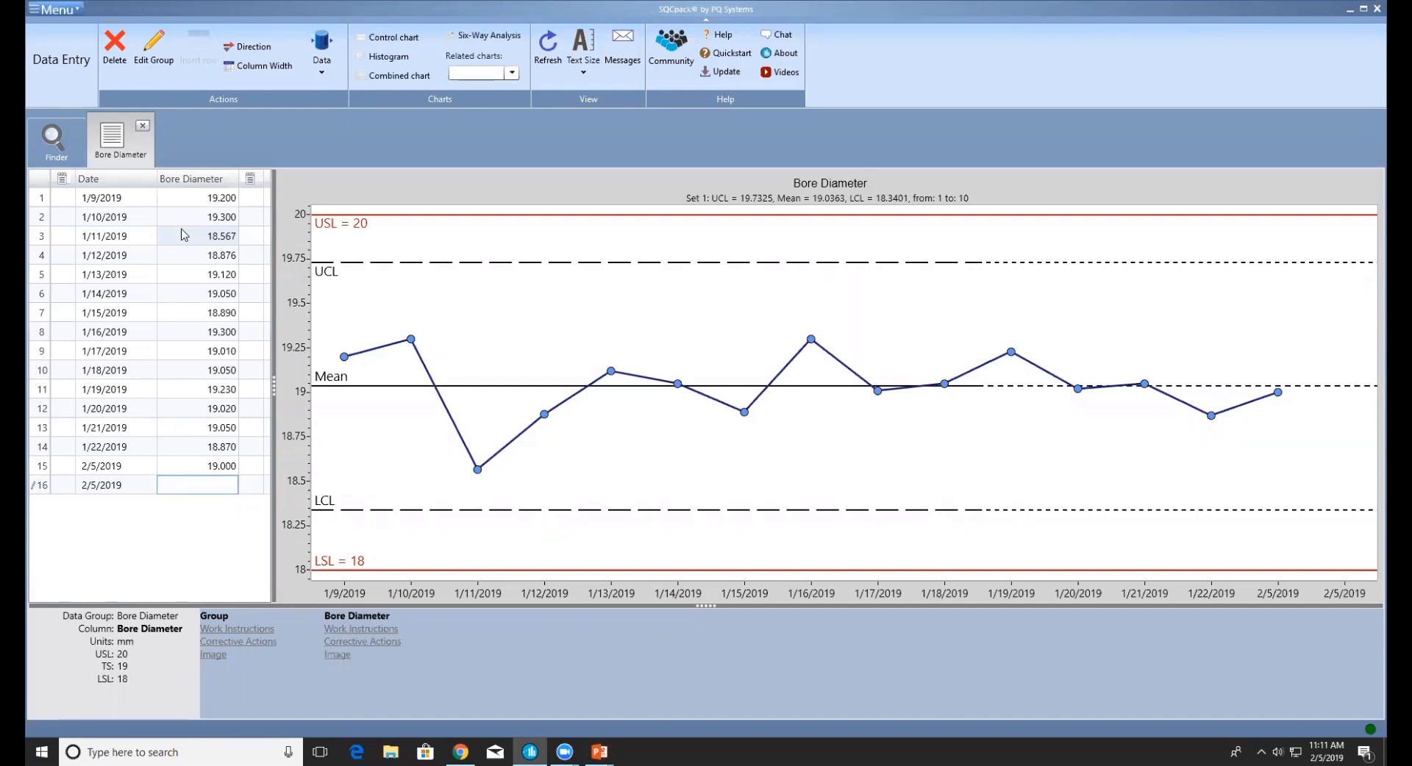
pyautogui.write('19.1')
pyautogui.press('Return')
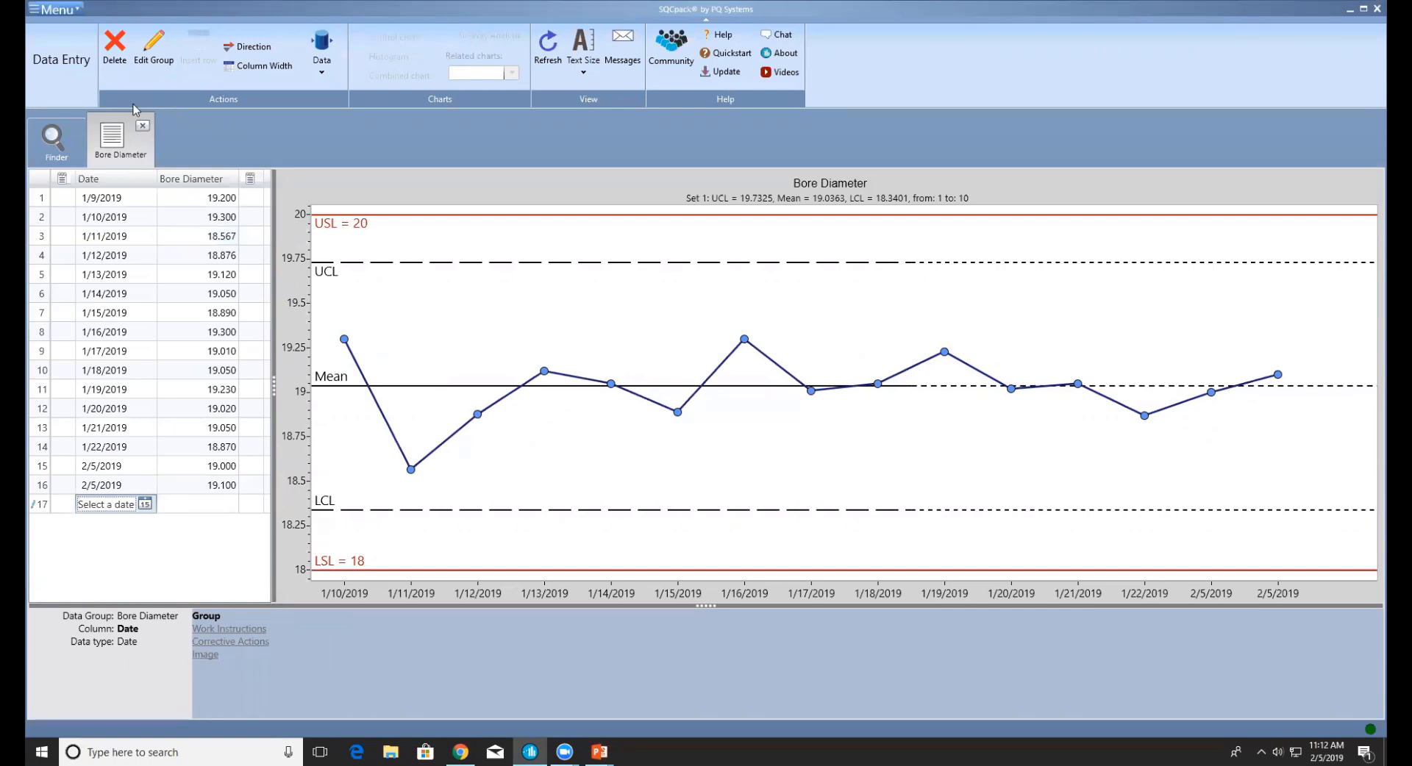
# Close the Bore Diameter data entry tab and go to the empty Alerting page
pyautogui.click(144, 128)
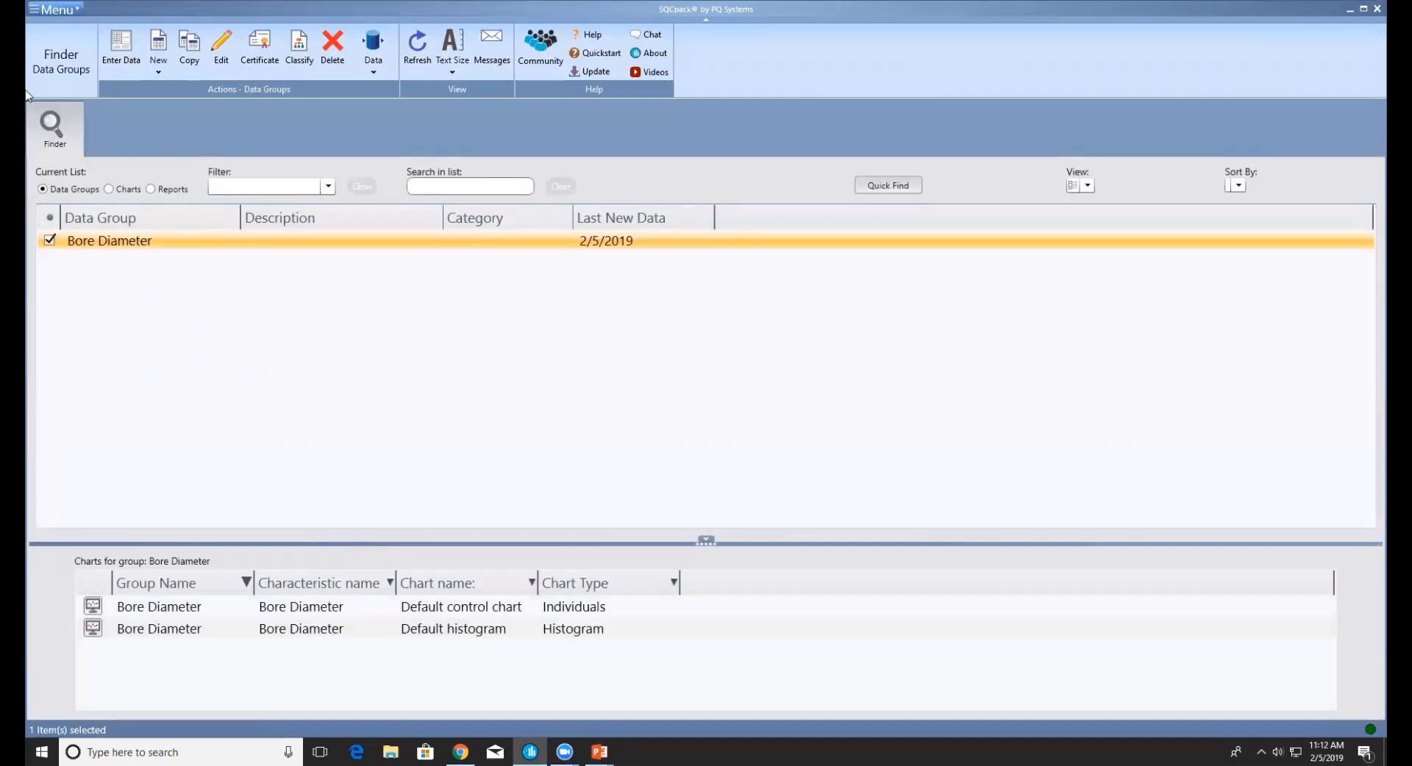
pyautogui.click(50, 10)
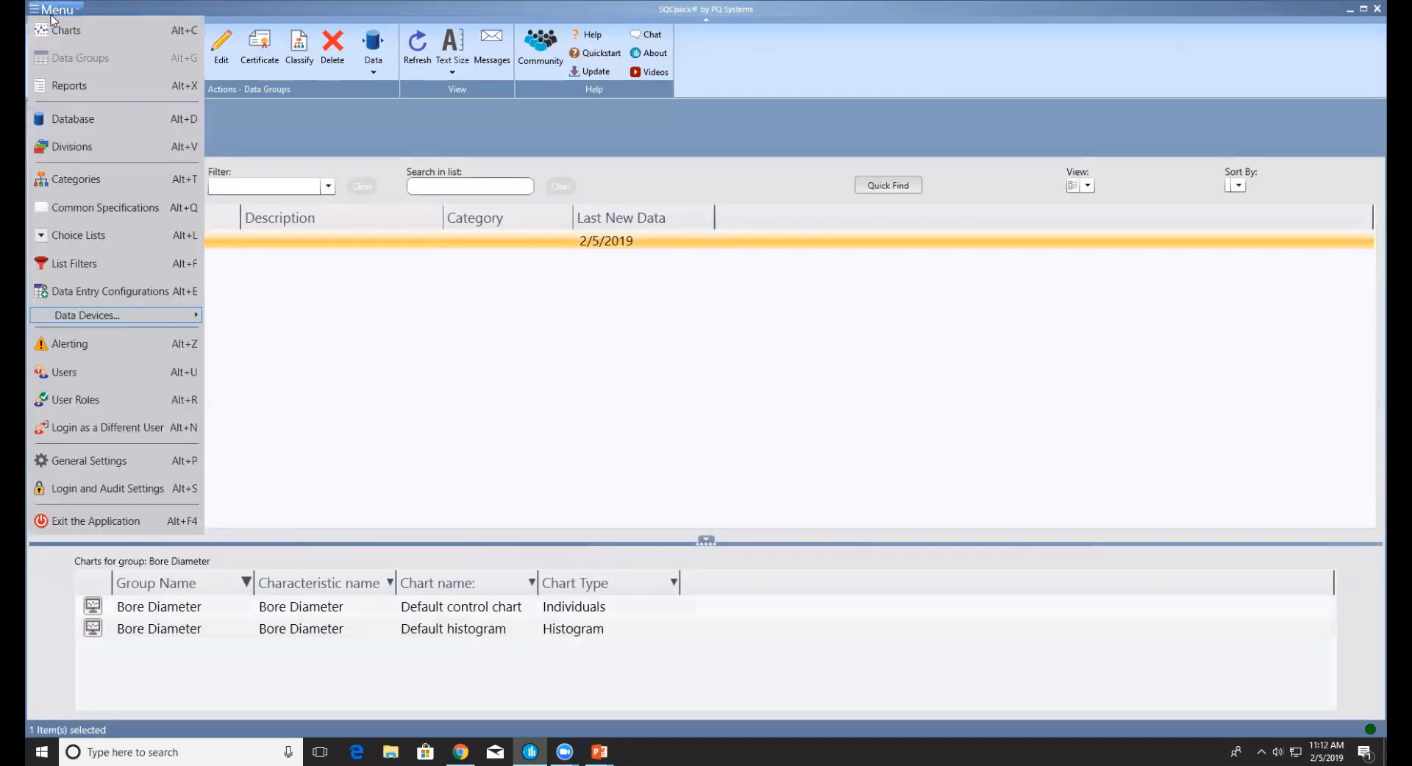
pyautogui.click(74, 346)
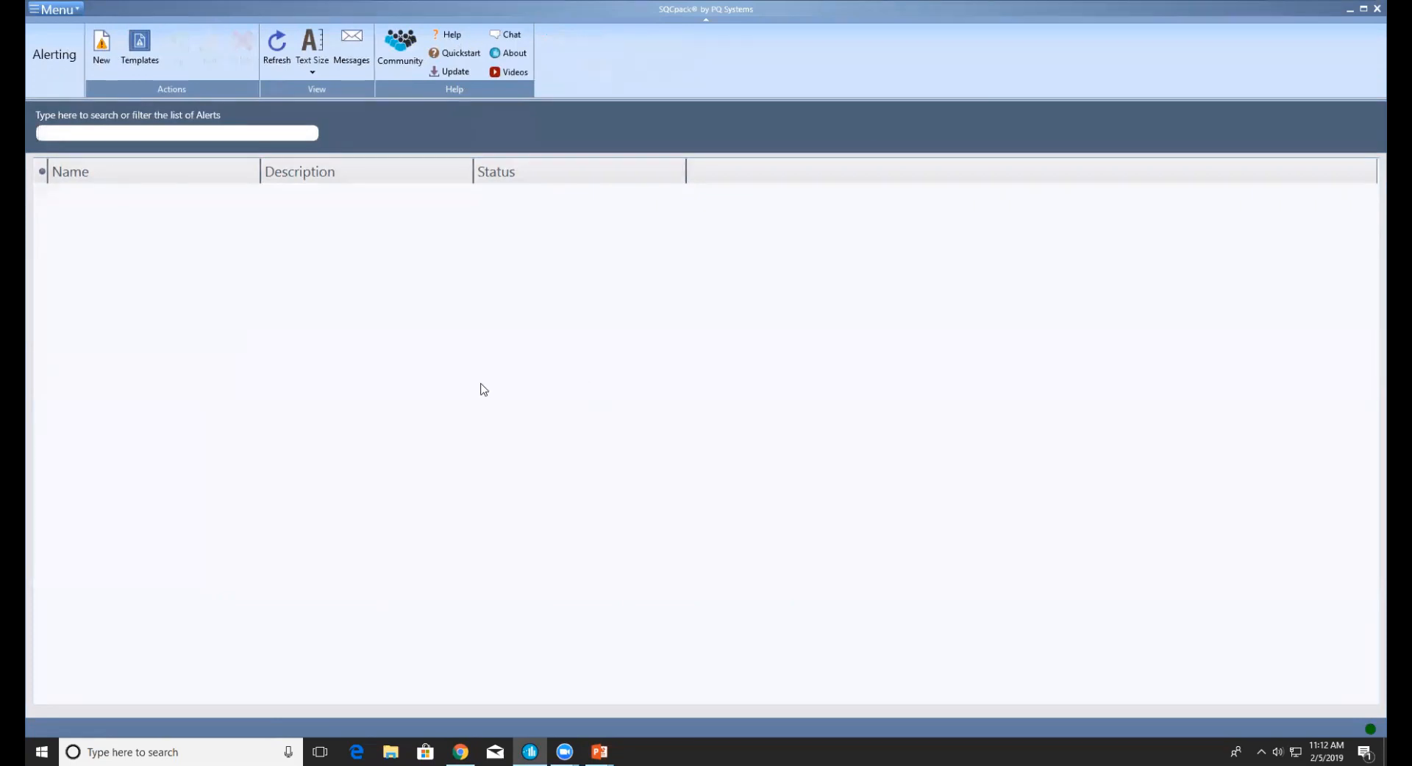
# Create a new alert named 'Bore Diameter', described 'SQCpack data', based on out-of-spec only
pyautogui.click(103, 47)
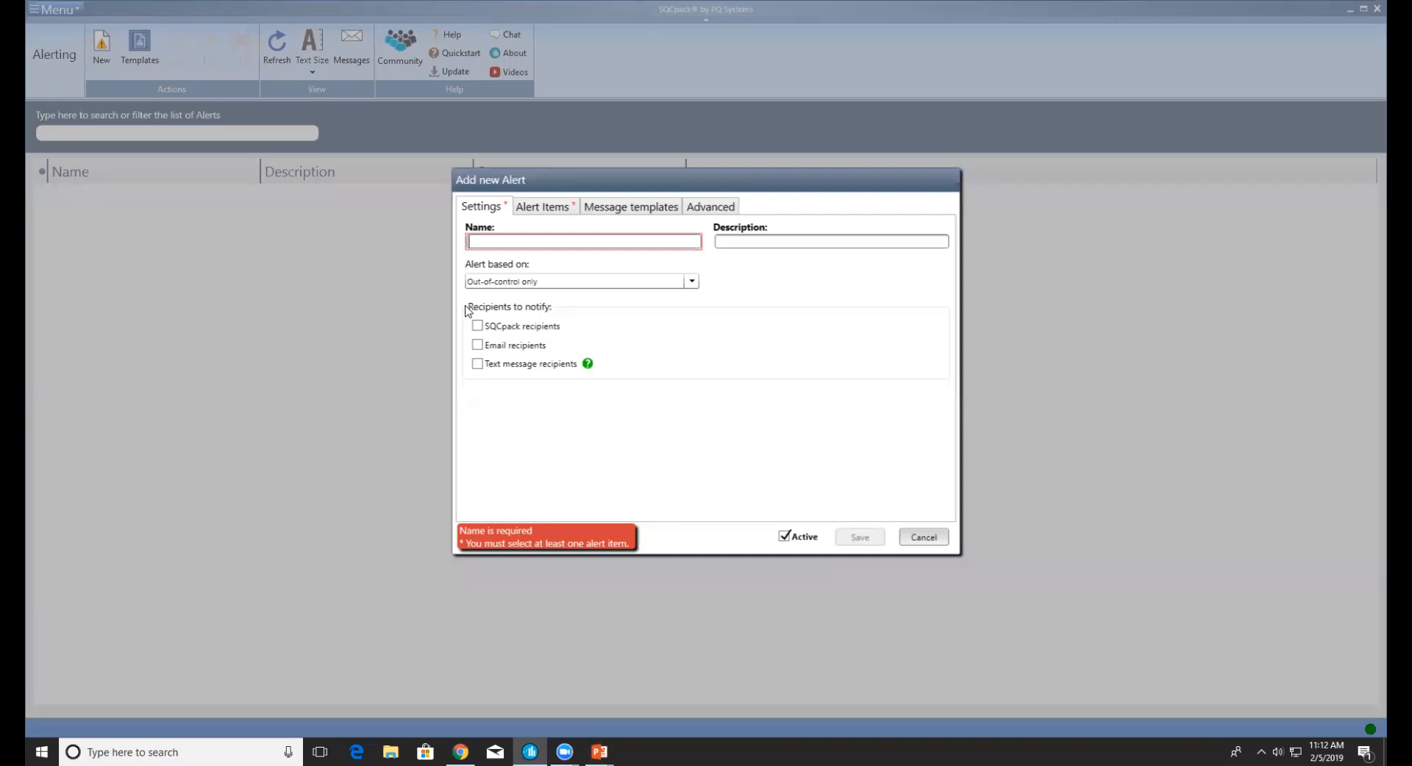
pyautogui.write('Bore Diam')
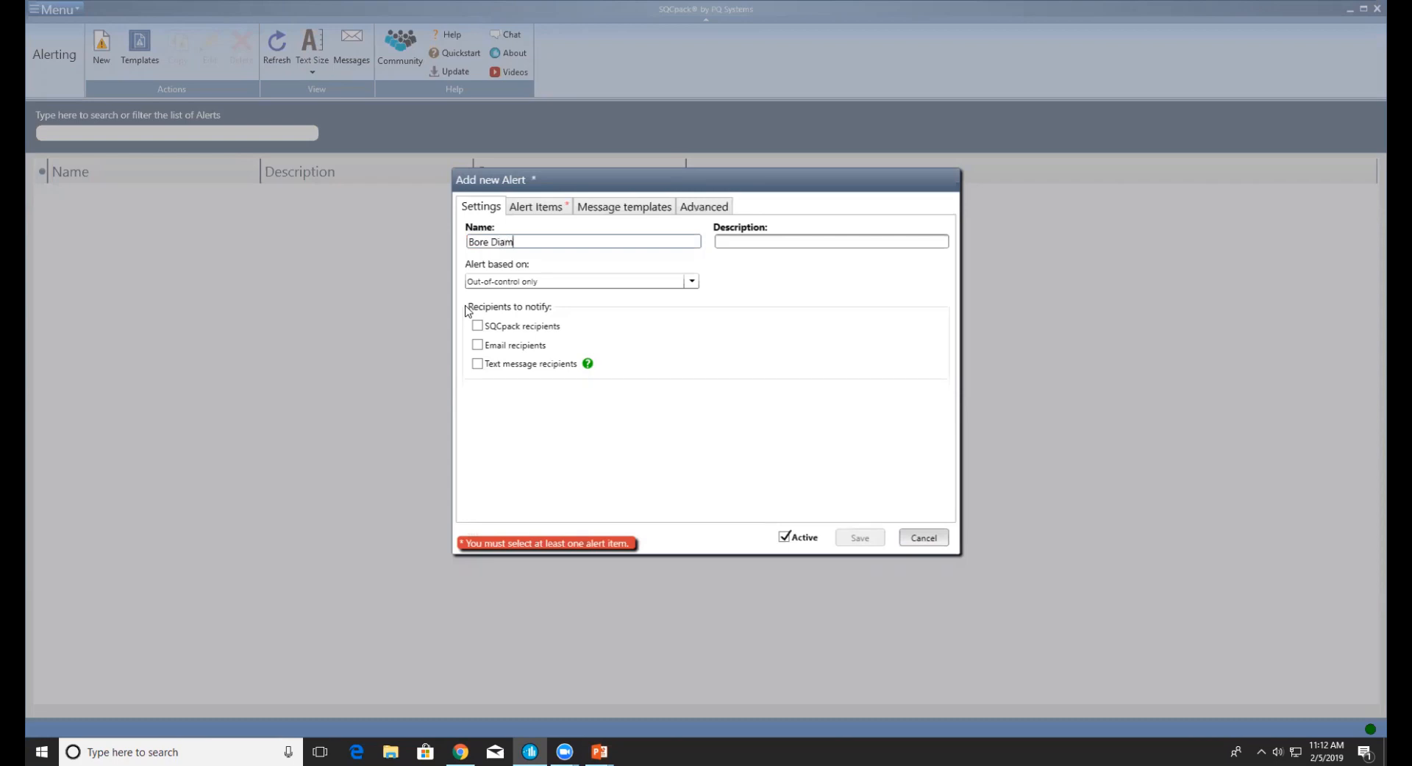
pyautogui.write('eter')
pyautogui.click(744, 242)
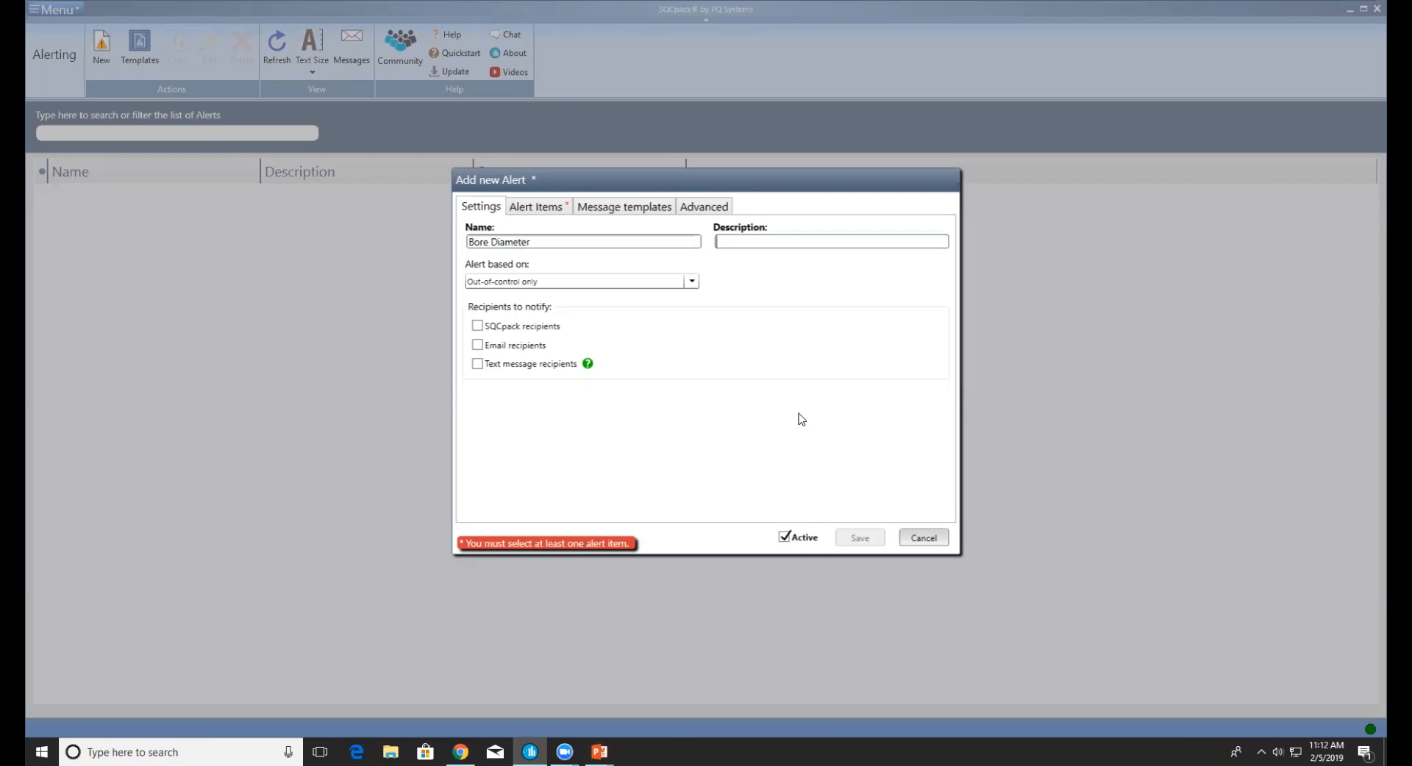
pyautogui.write('SQCpack data')
pyautogui.click(691, 281)
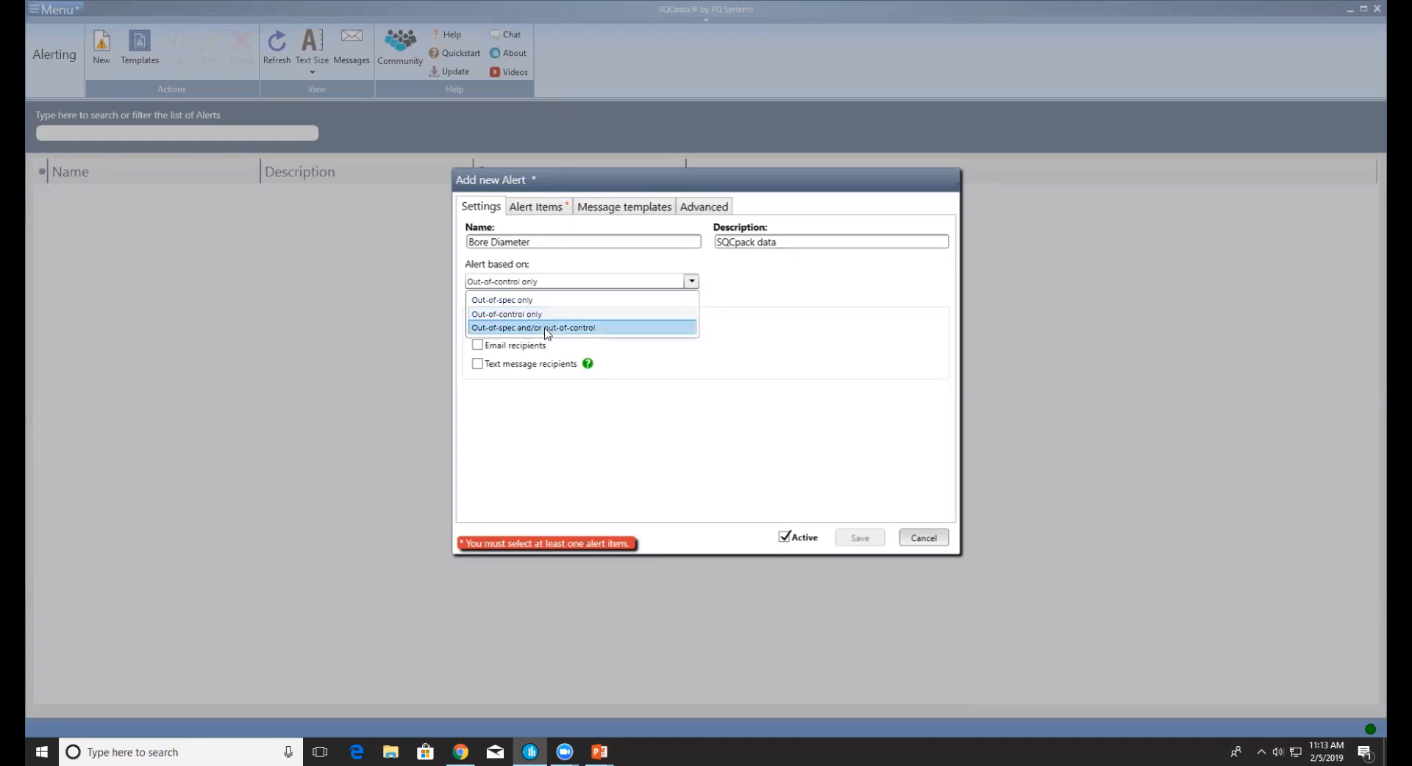
pyautogui.click(506, 301)
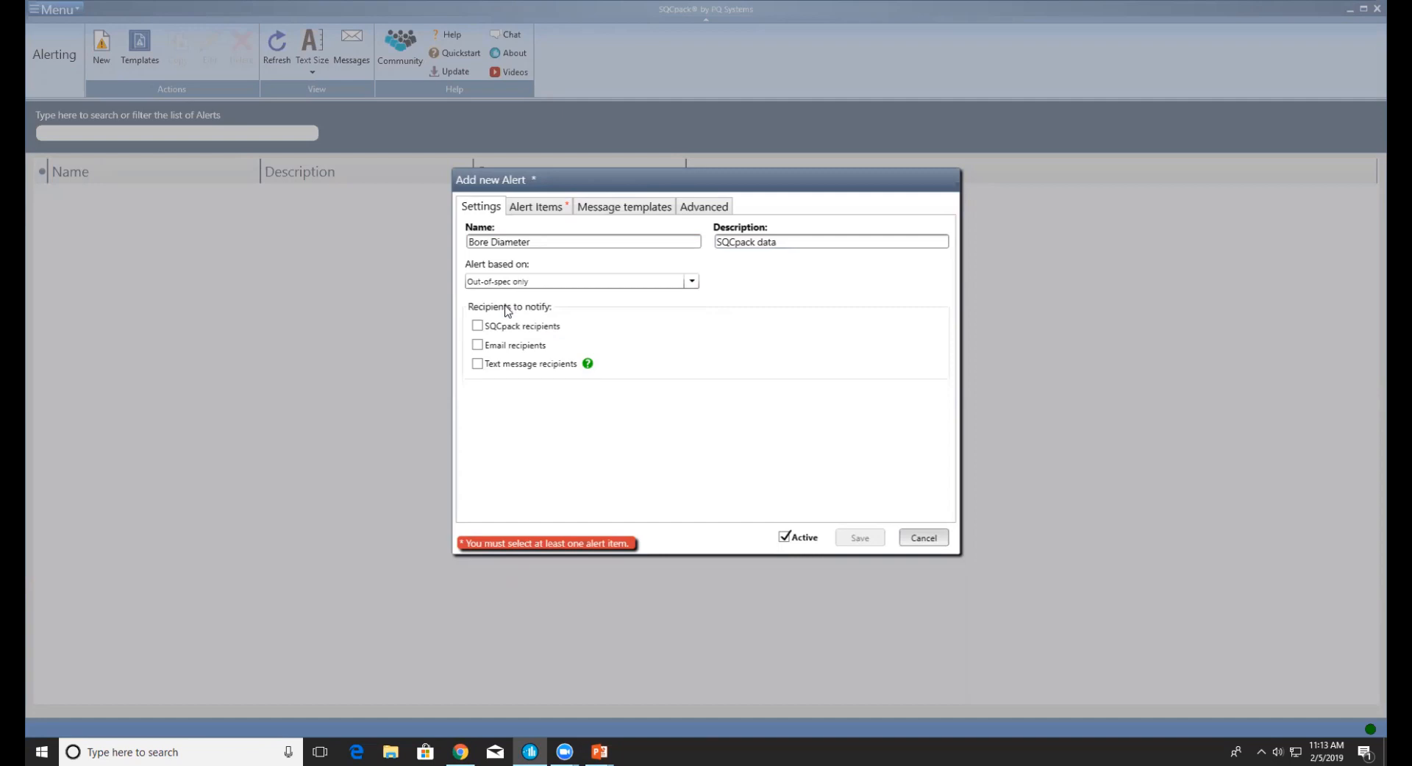
# Make the alert notify the admin SQCpack user with the chart image attached
pyautogui.click(478, 325)
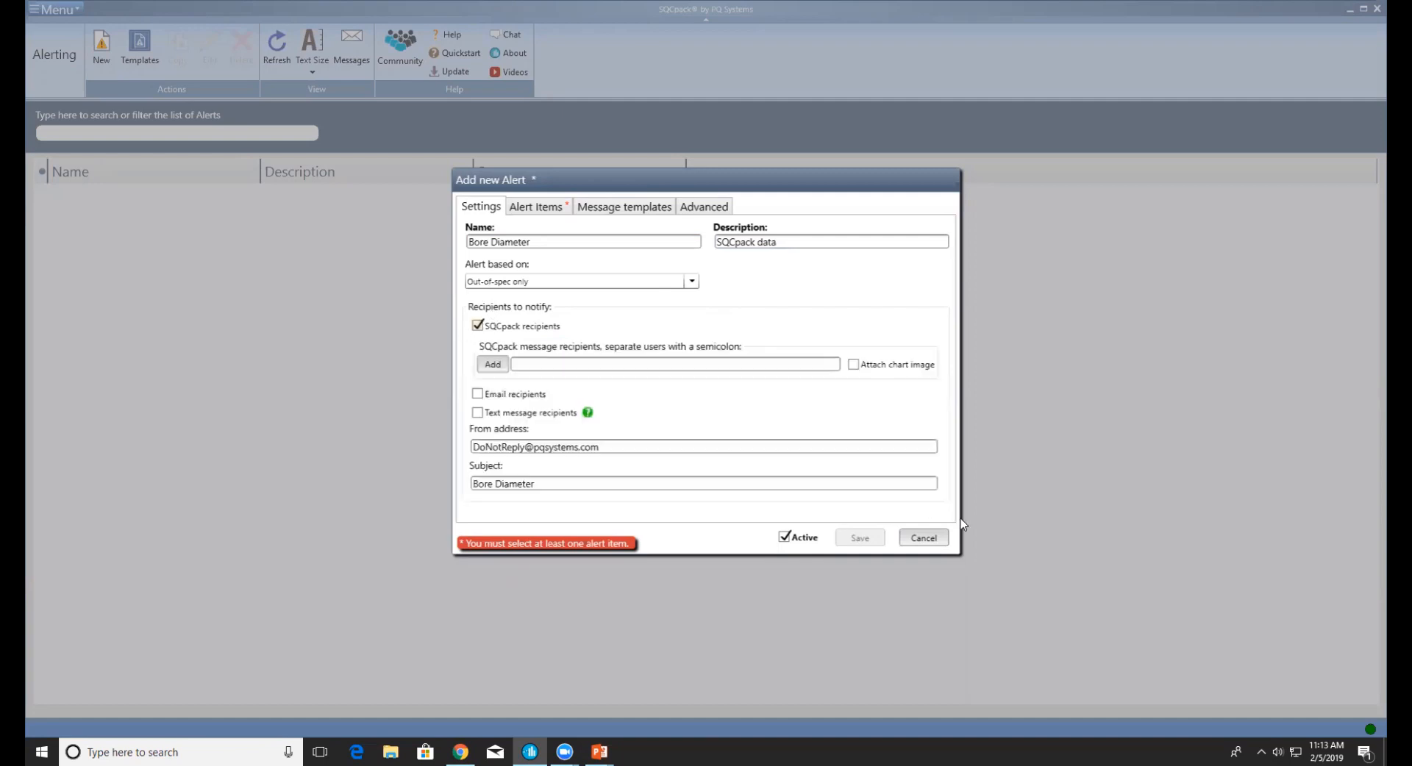
pyautogui.click(478, 326)
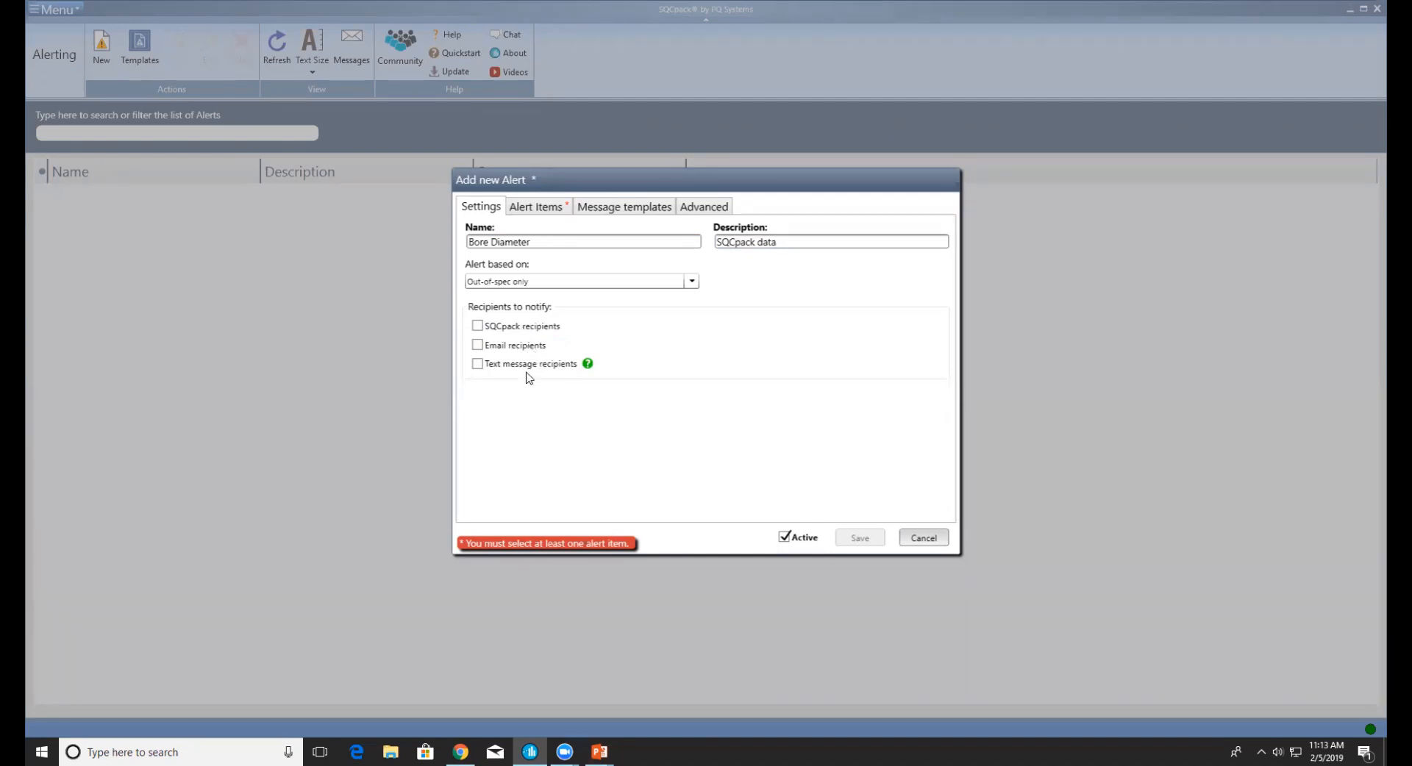
pyautogui.click(477, 325)
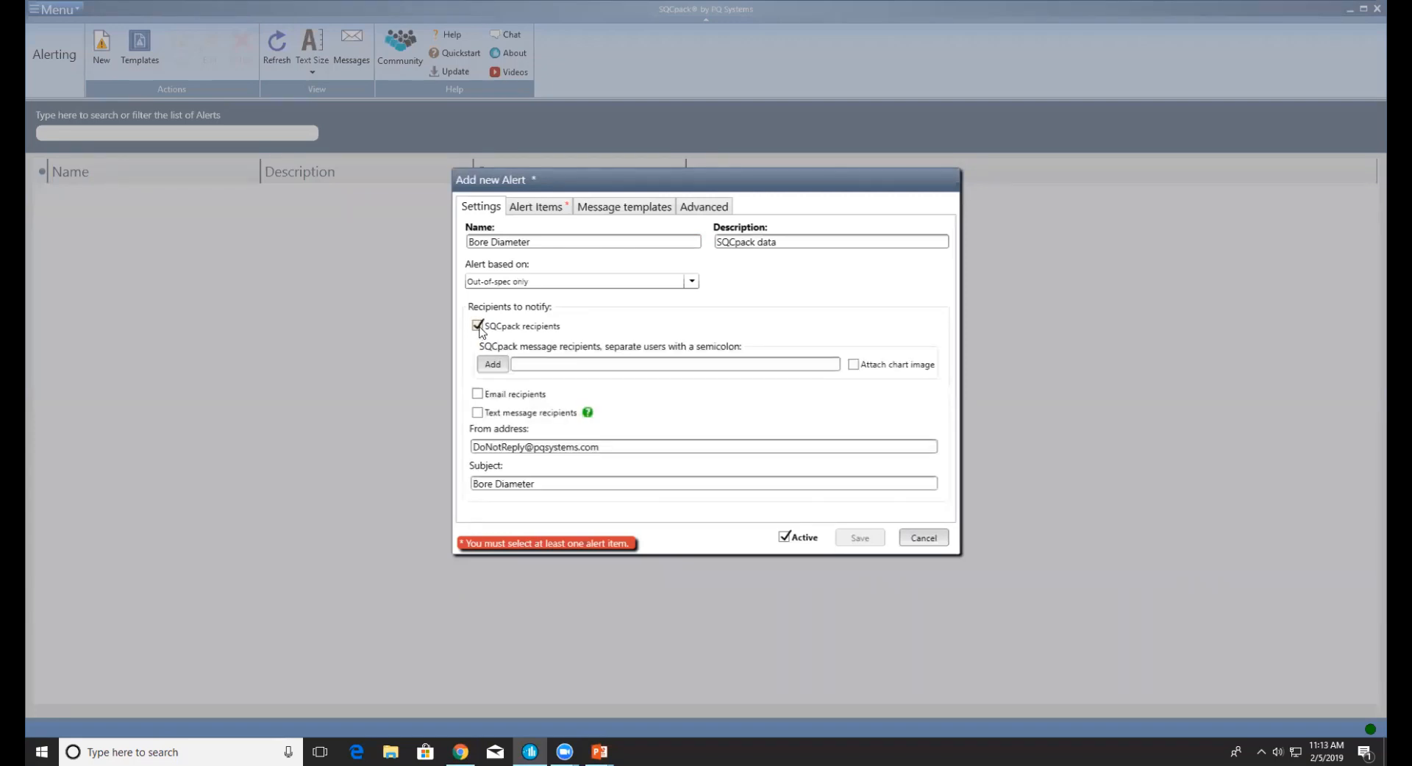
pyautogui.click(527, 362)
pyautogui.write('admin')
pyautogui.click(855, 366)
pyautogui.click(540, 212)
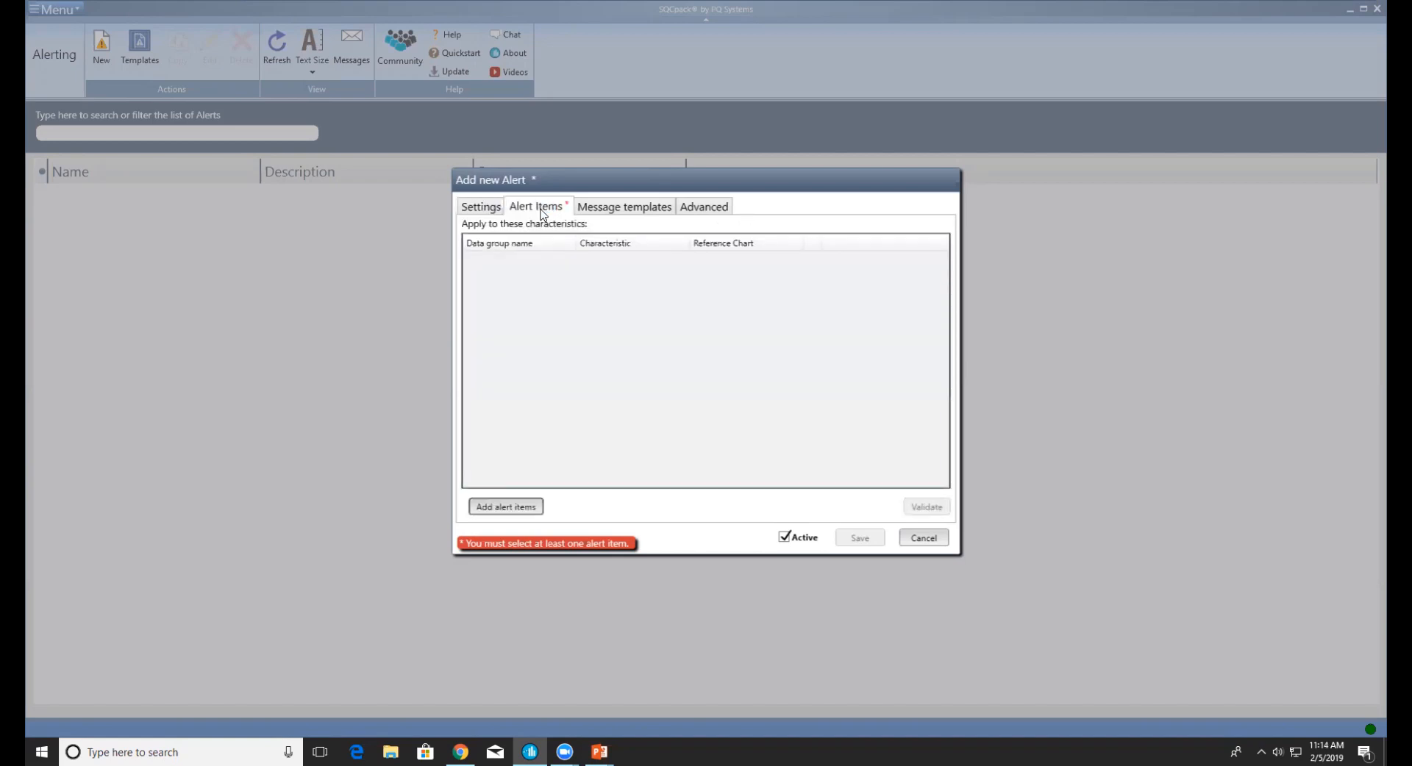
# Add the Default control chart as the alert item and save the Bore Diameter alert
pyautogui.click(503, 508)
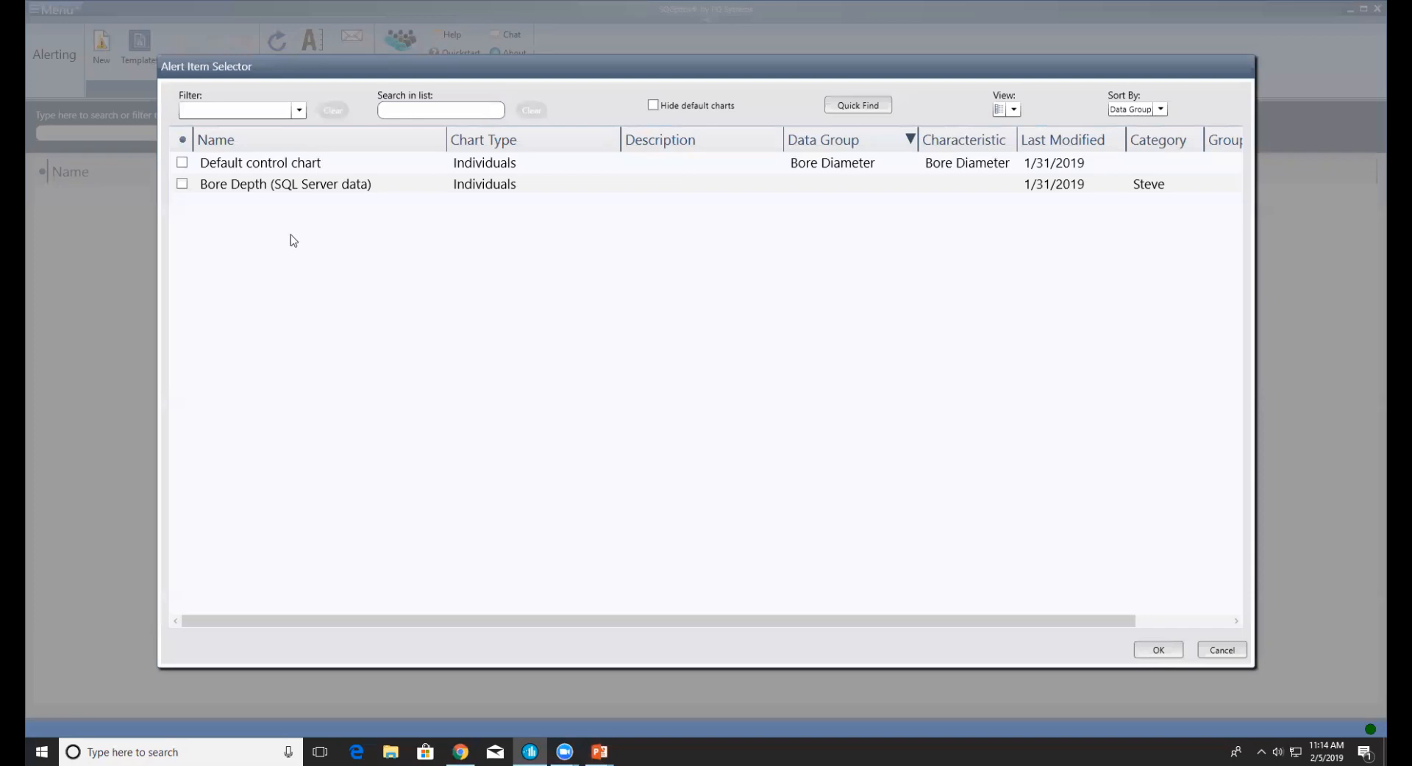
pyautogui.click(183, 163)
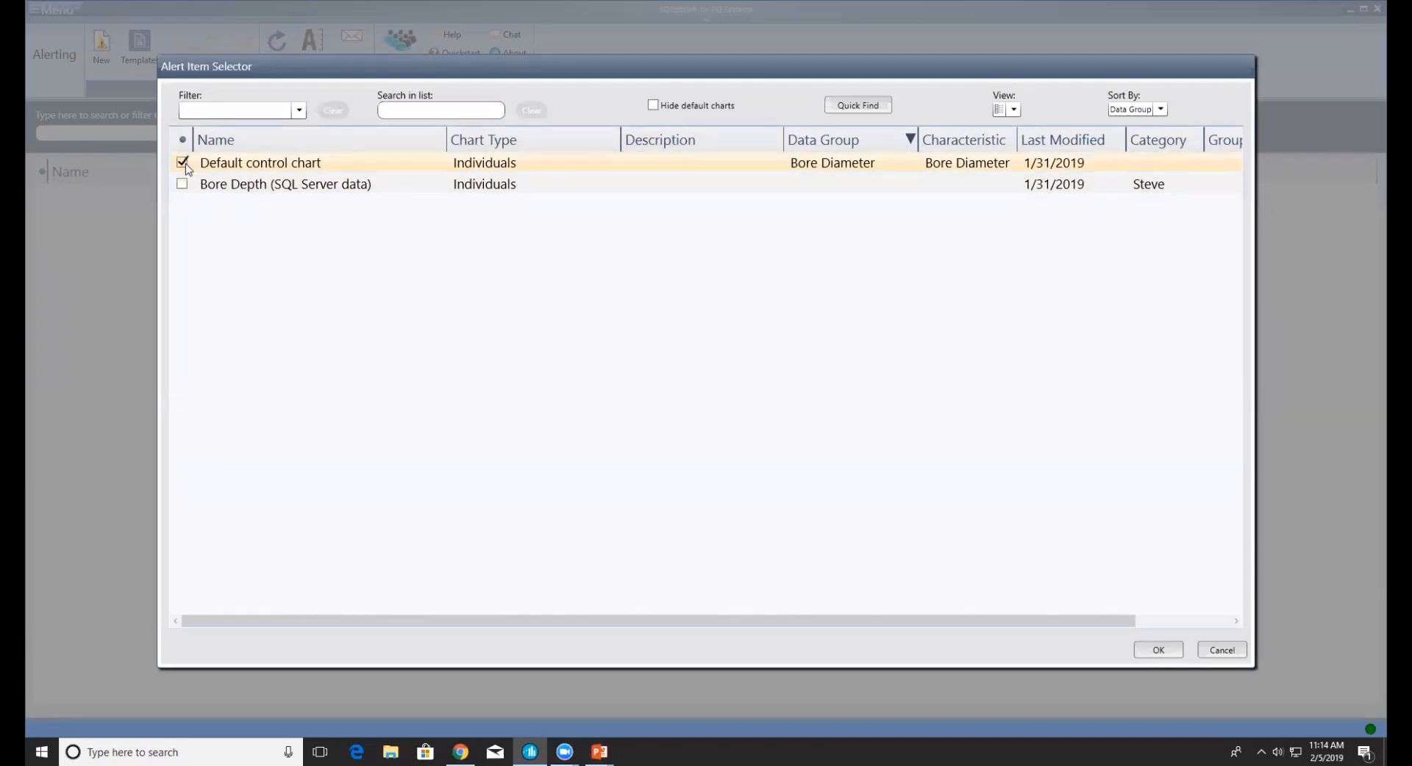
pyautogui.click(1157, 650)
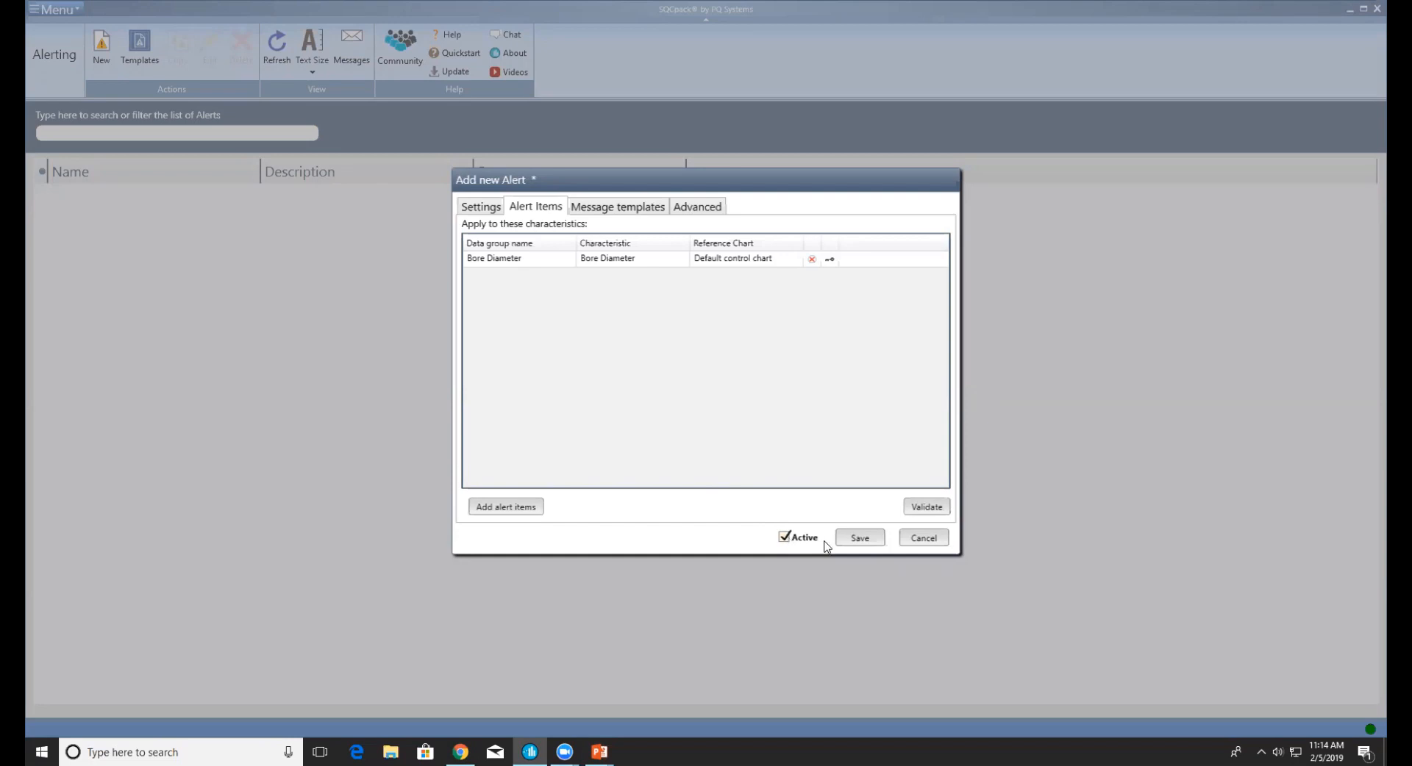
pyautogui.click(865, 539)
pyautogui.click(123, 198)
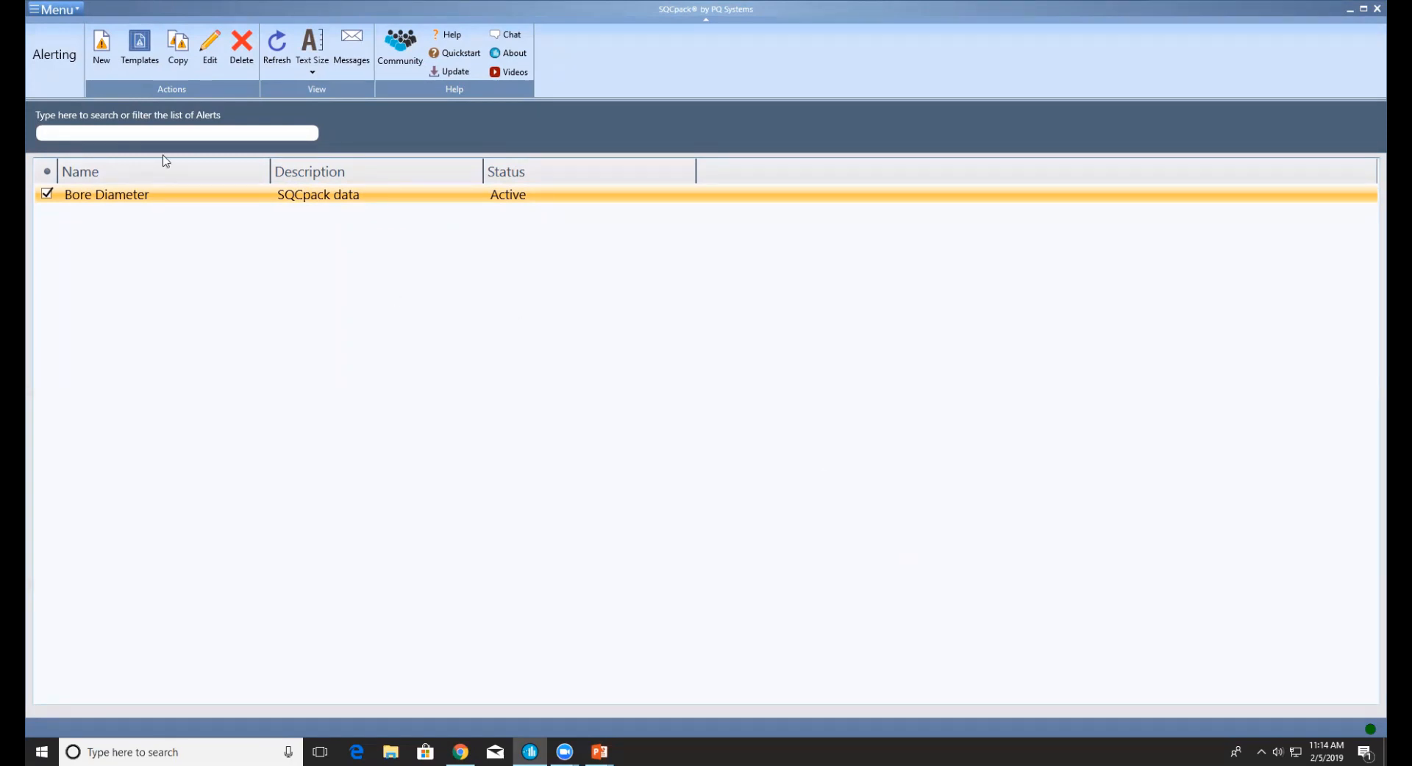
# Enter an out-of-spec Bore Diameter reading of 21, dated 2/5/2019, above the USL
pyautogui.click(58, 18)
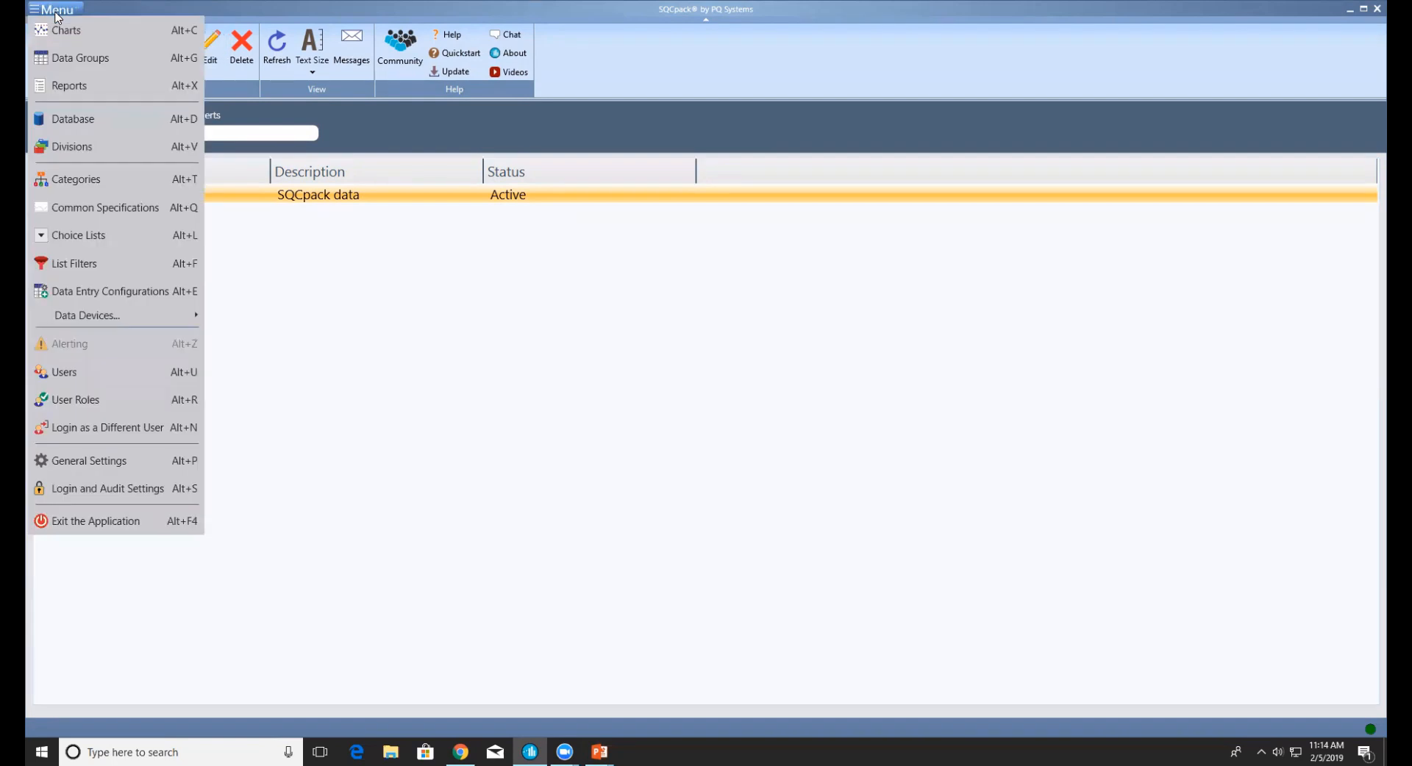
pyautogui.click(82, 62)
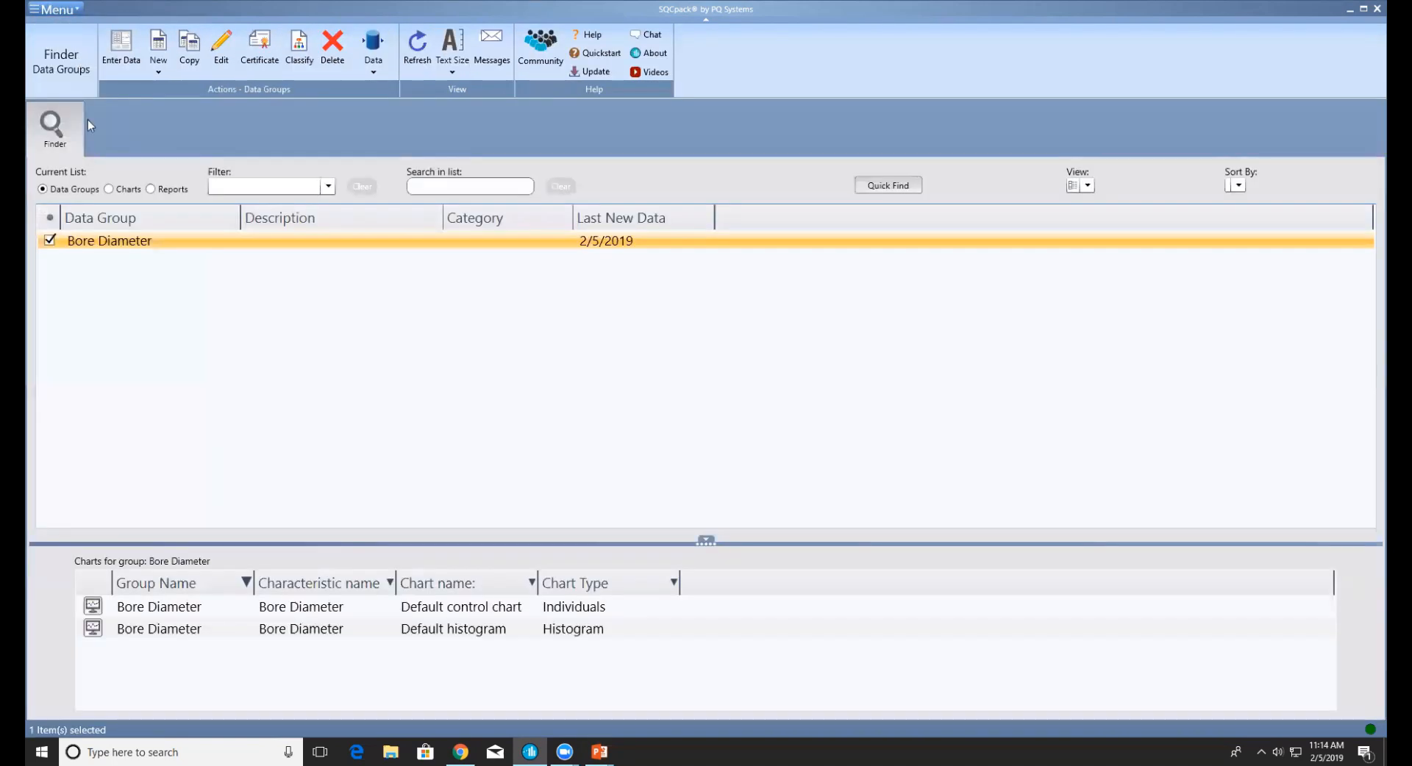
pyautogui.click(121, 46)
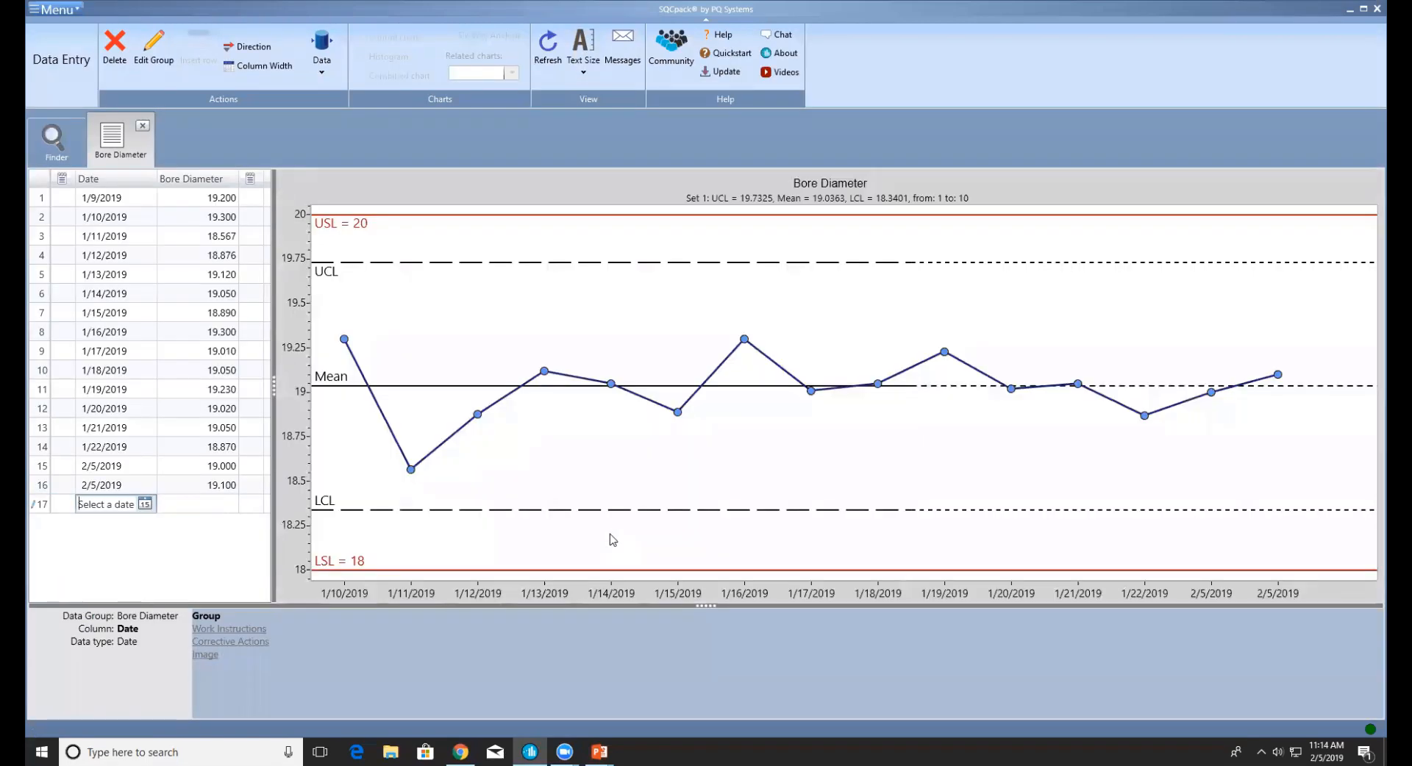
pyautogui.press('Tab')
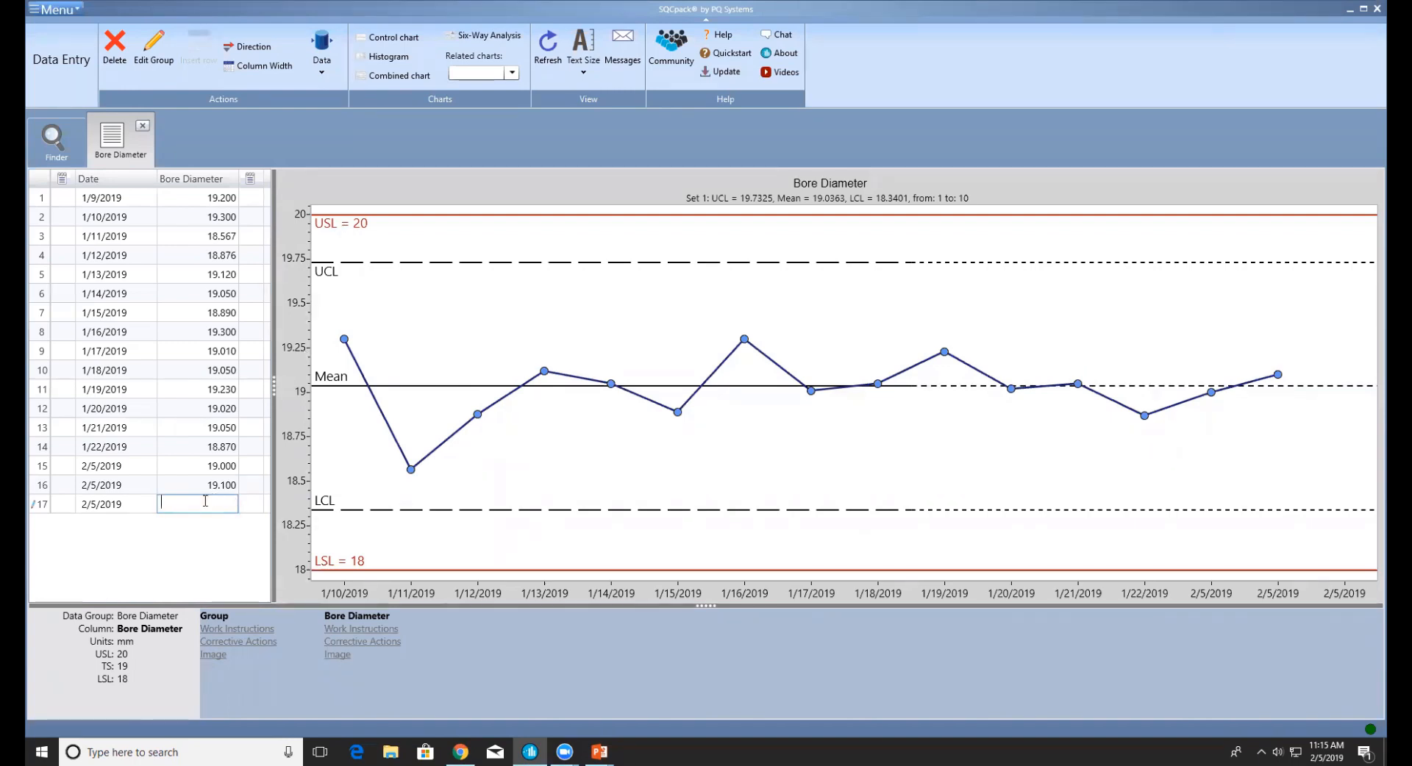
pyautogui.write('21')
pyautogui.press('Return')
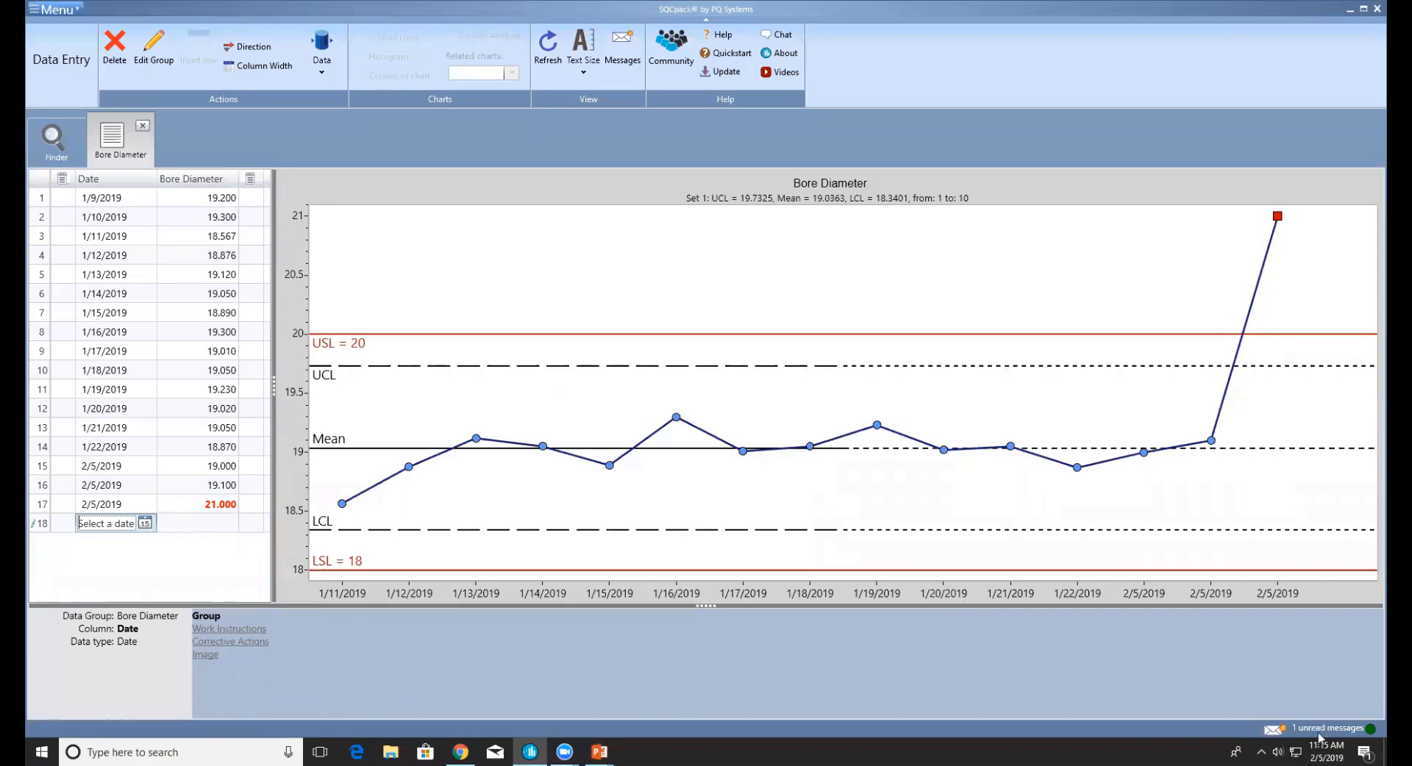
# Read the Bore Diameter alert message in the inbox, then close it and the Messages tab
pyautogui.click(143, 130)
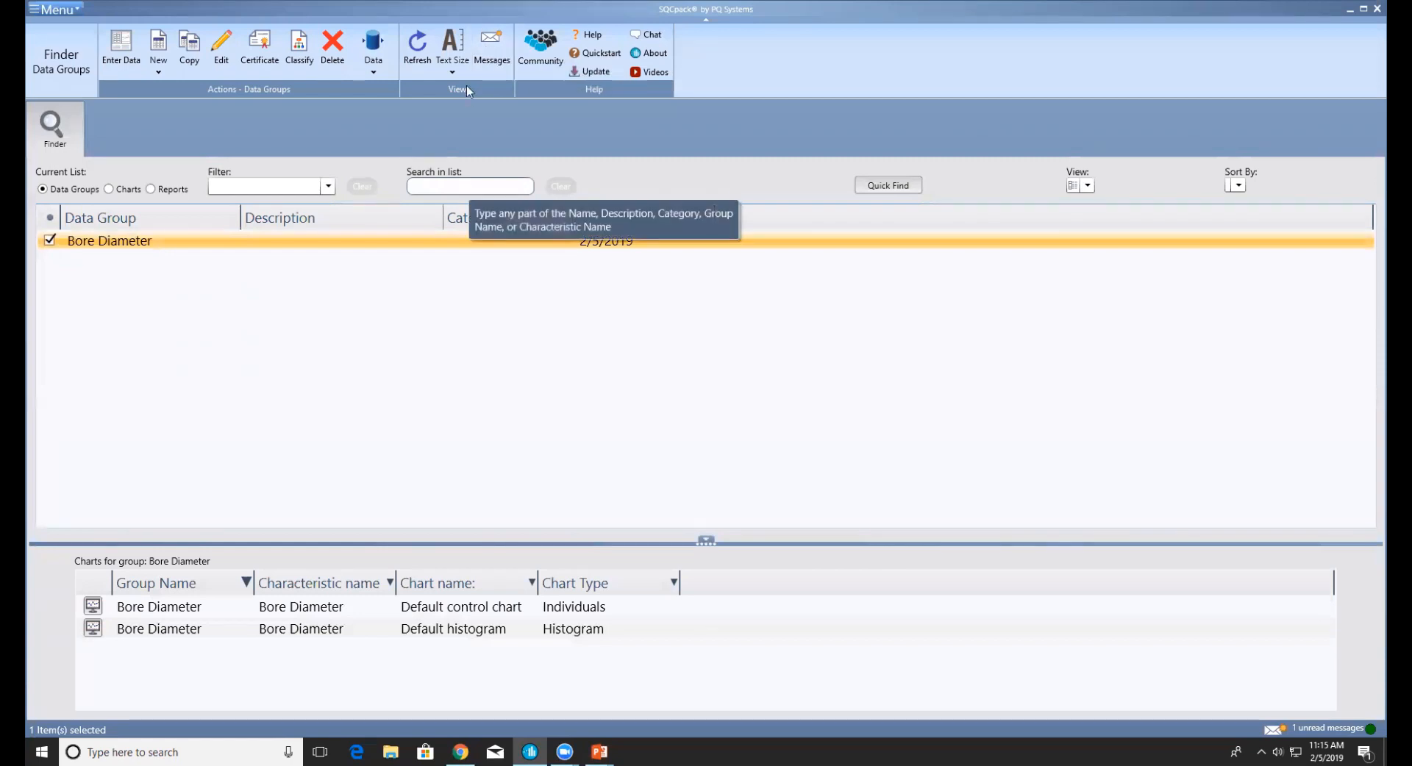
pyautogui.click(490, 37)
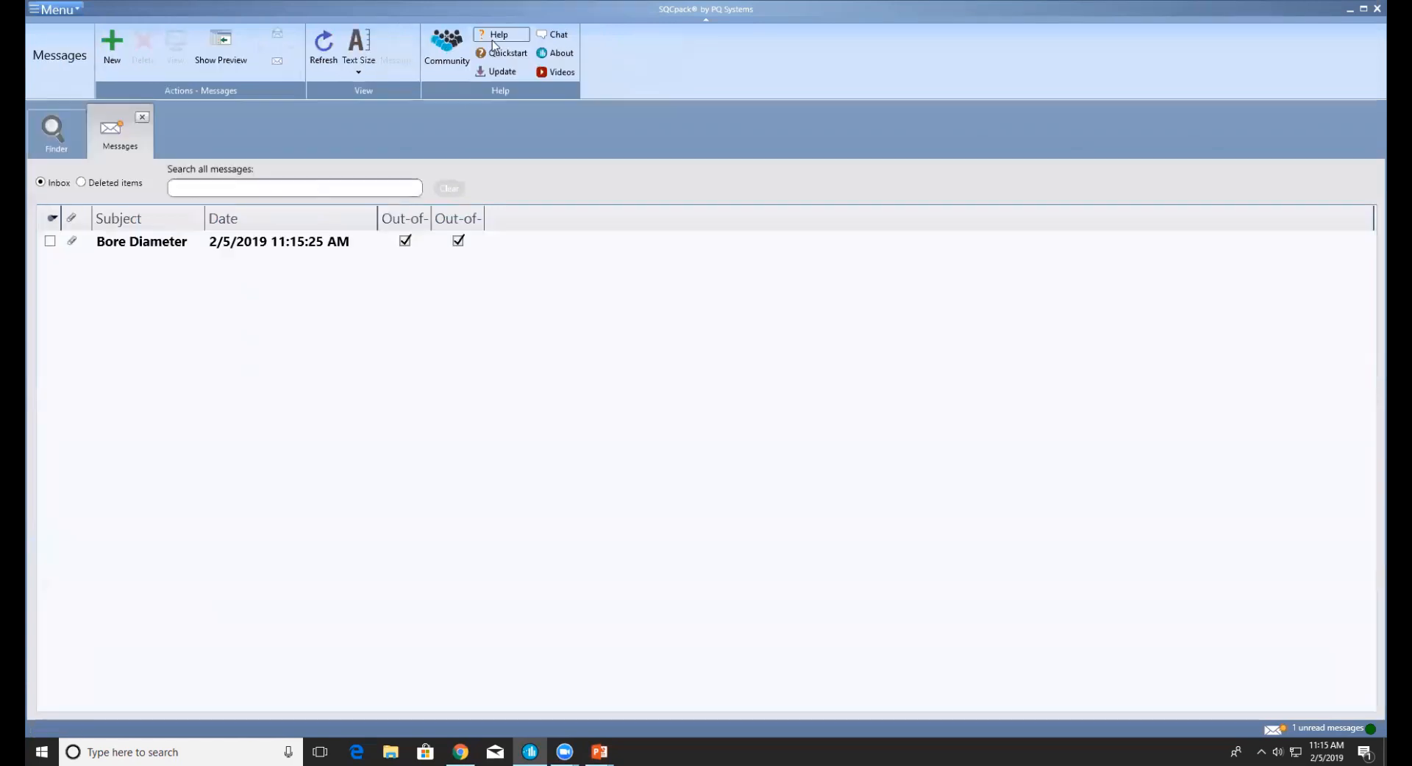
pyautogui.doubleClick(149, 247)
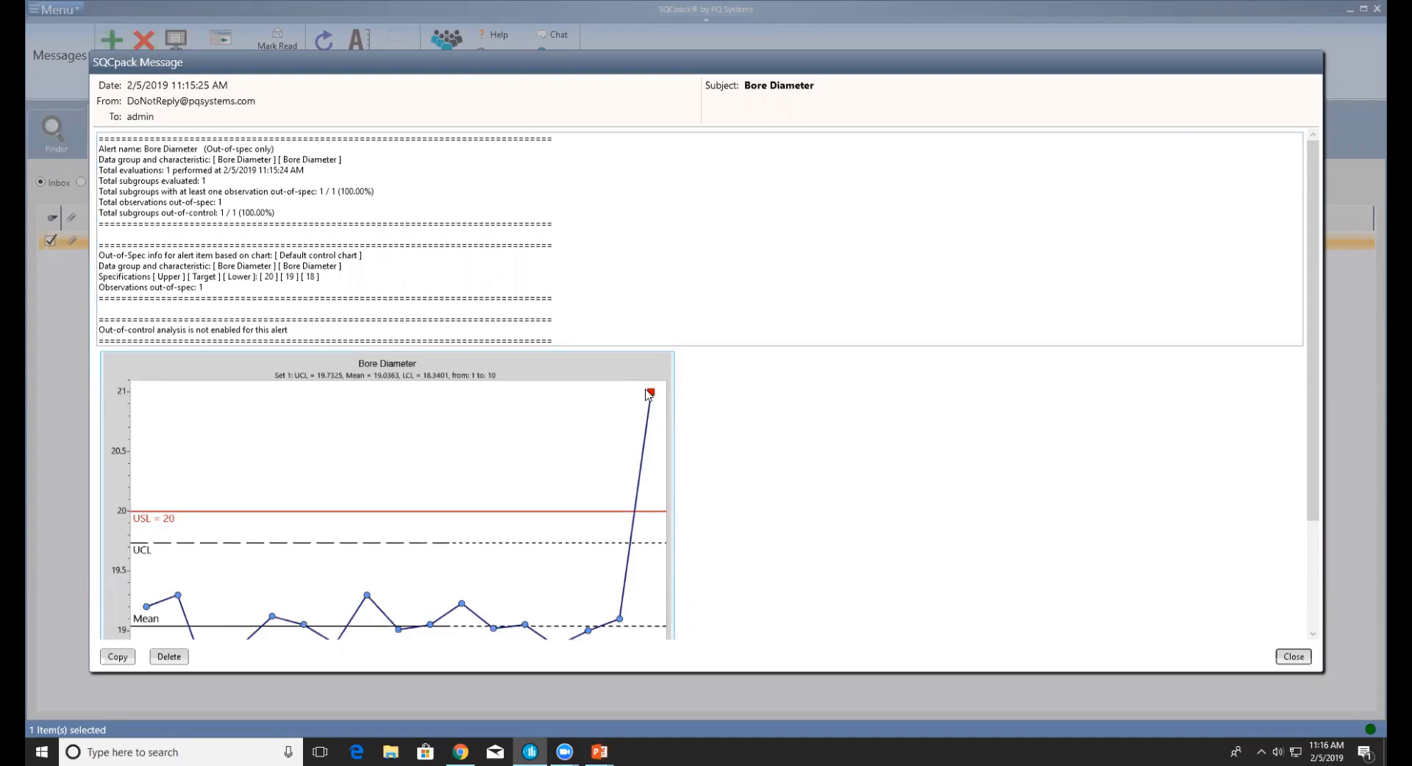
pyautogui.click(1293, 656)
pyautogui.click(142, 116)
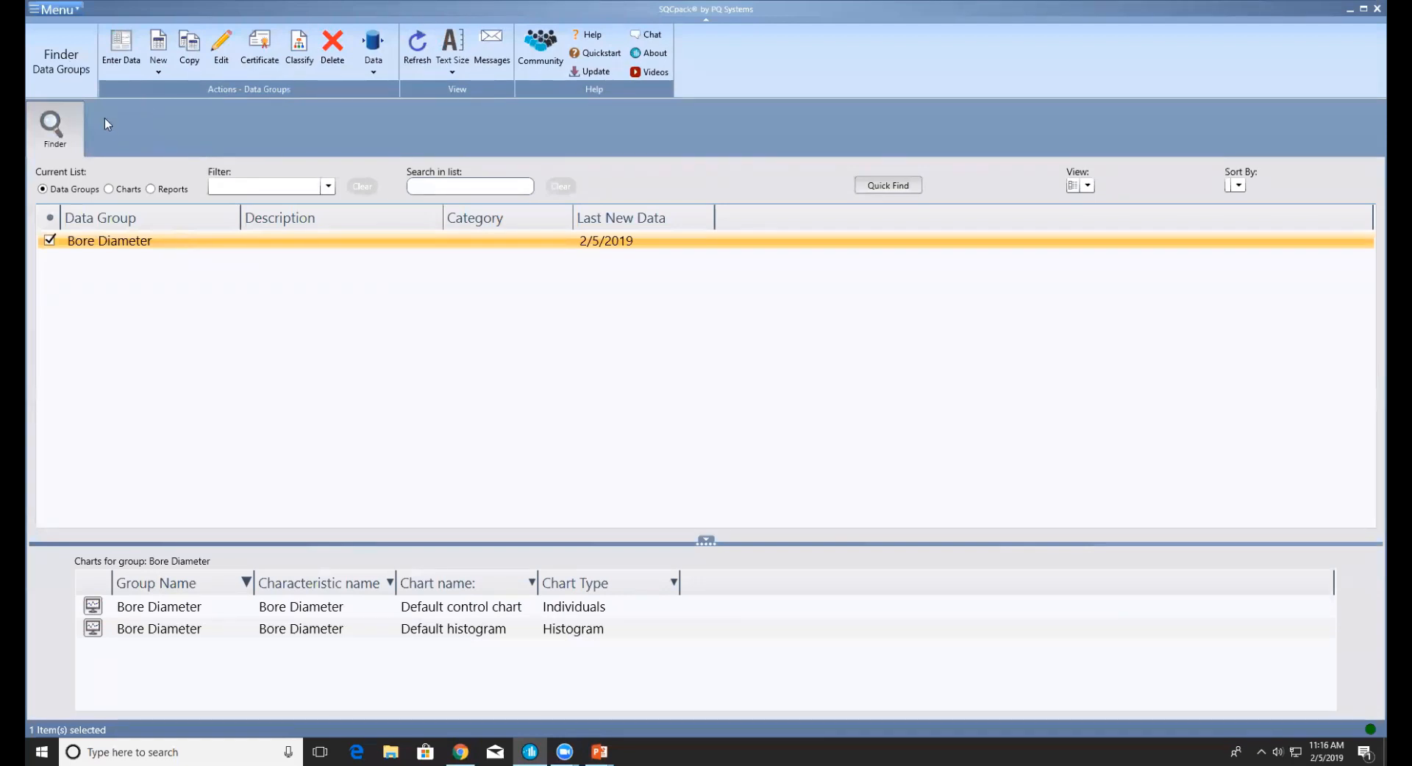
# Display the live Bore Depth (SQL Server data) chart, watch it update, then close it
pyautogui.click(109, 189)
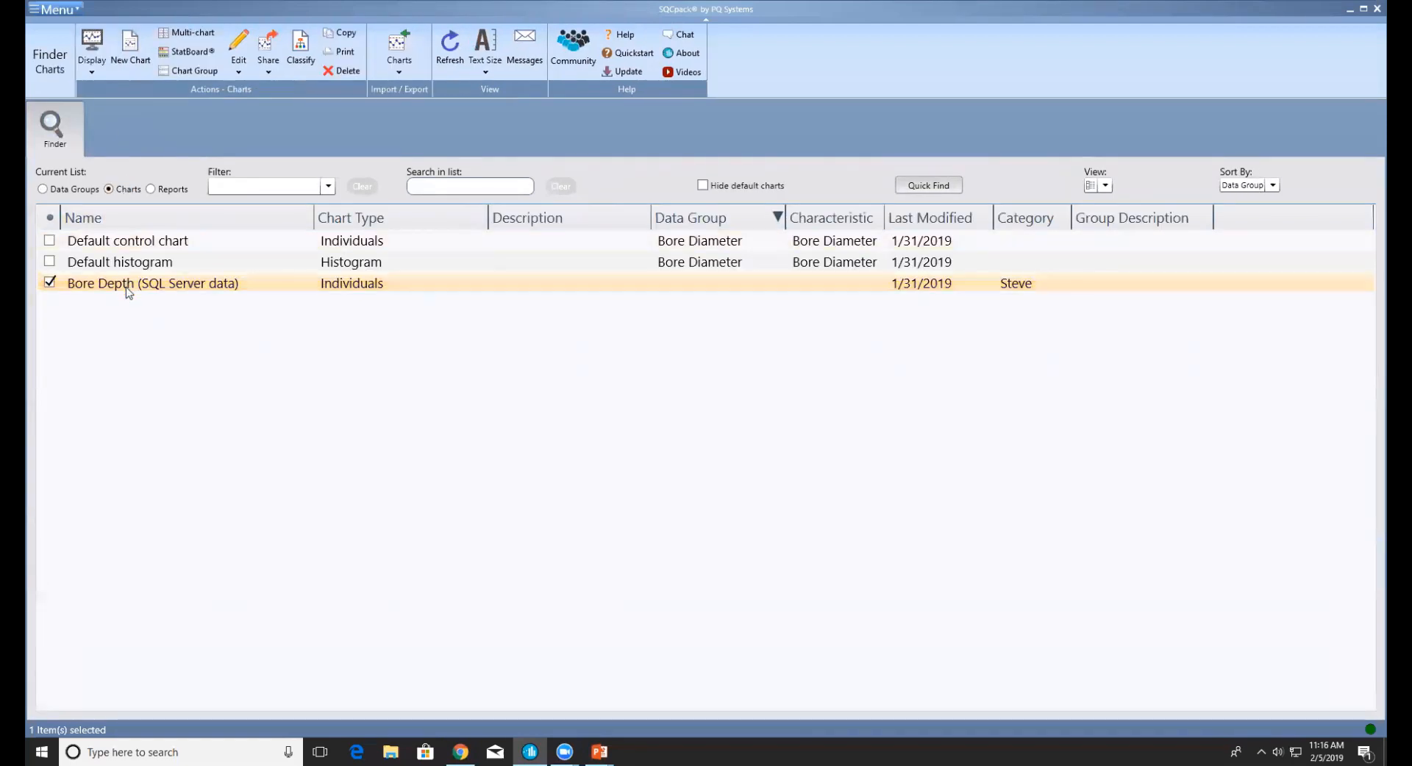
pyautogui.click(91, 50)
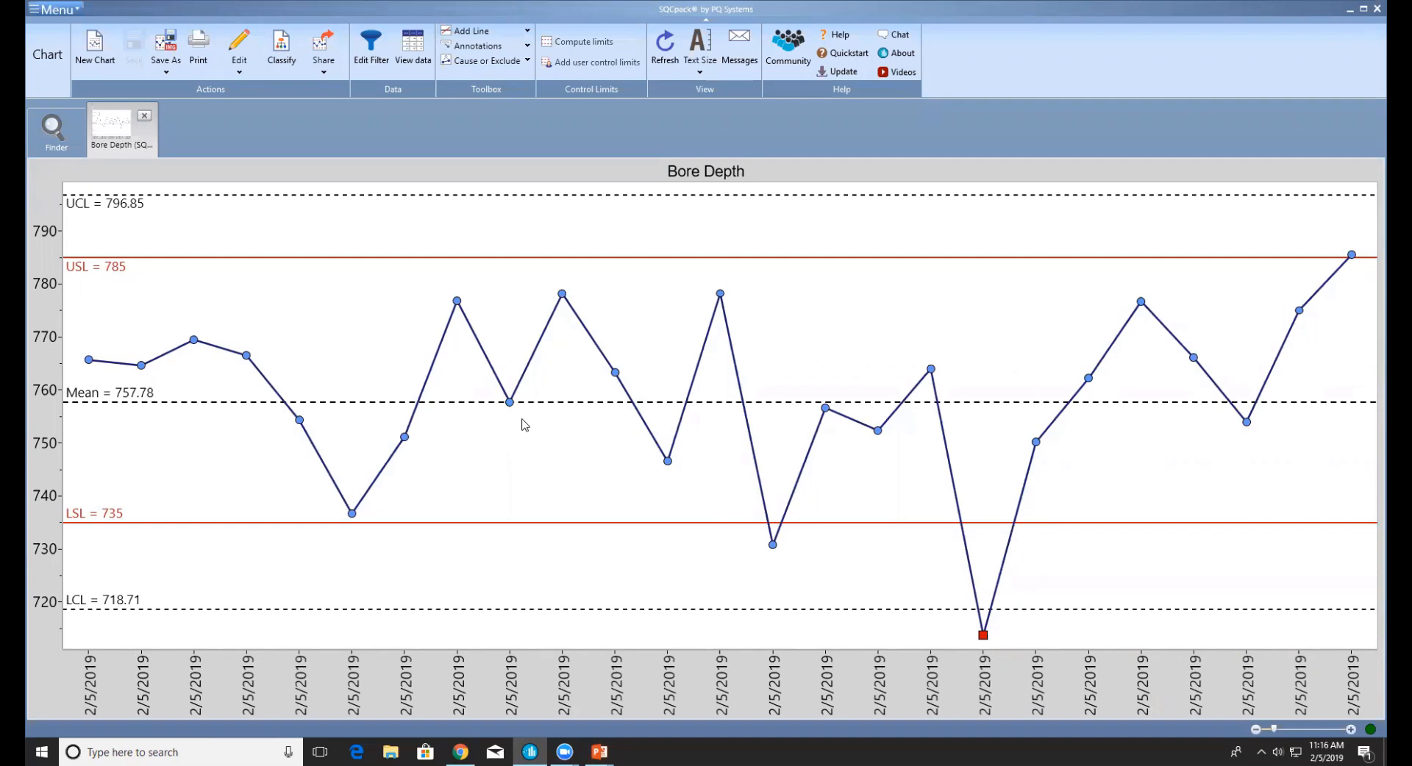
pyautogui.scroll(-3, 524, 425)
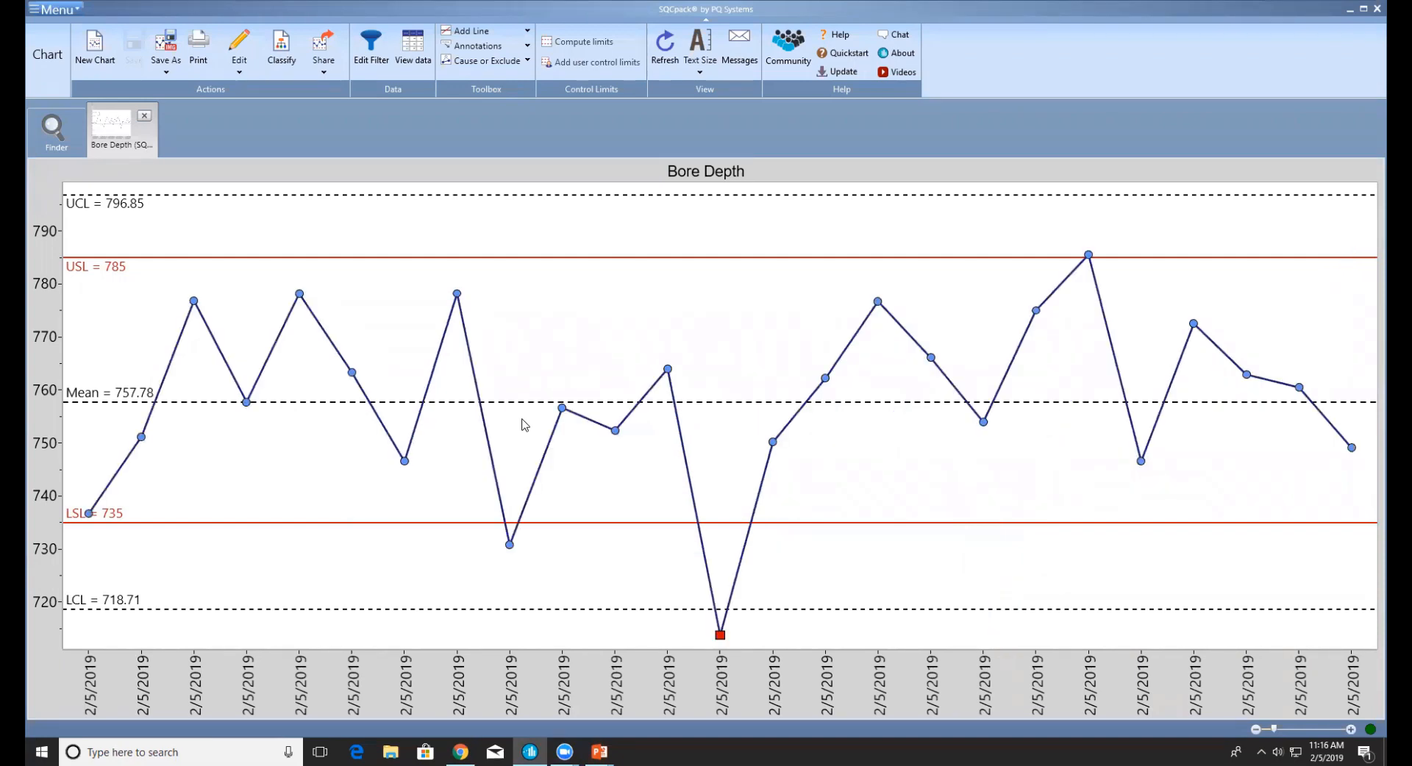
pyautogui.click(144, 115)
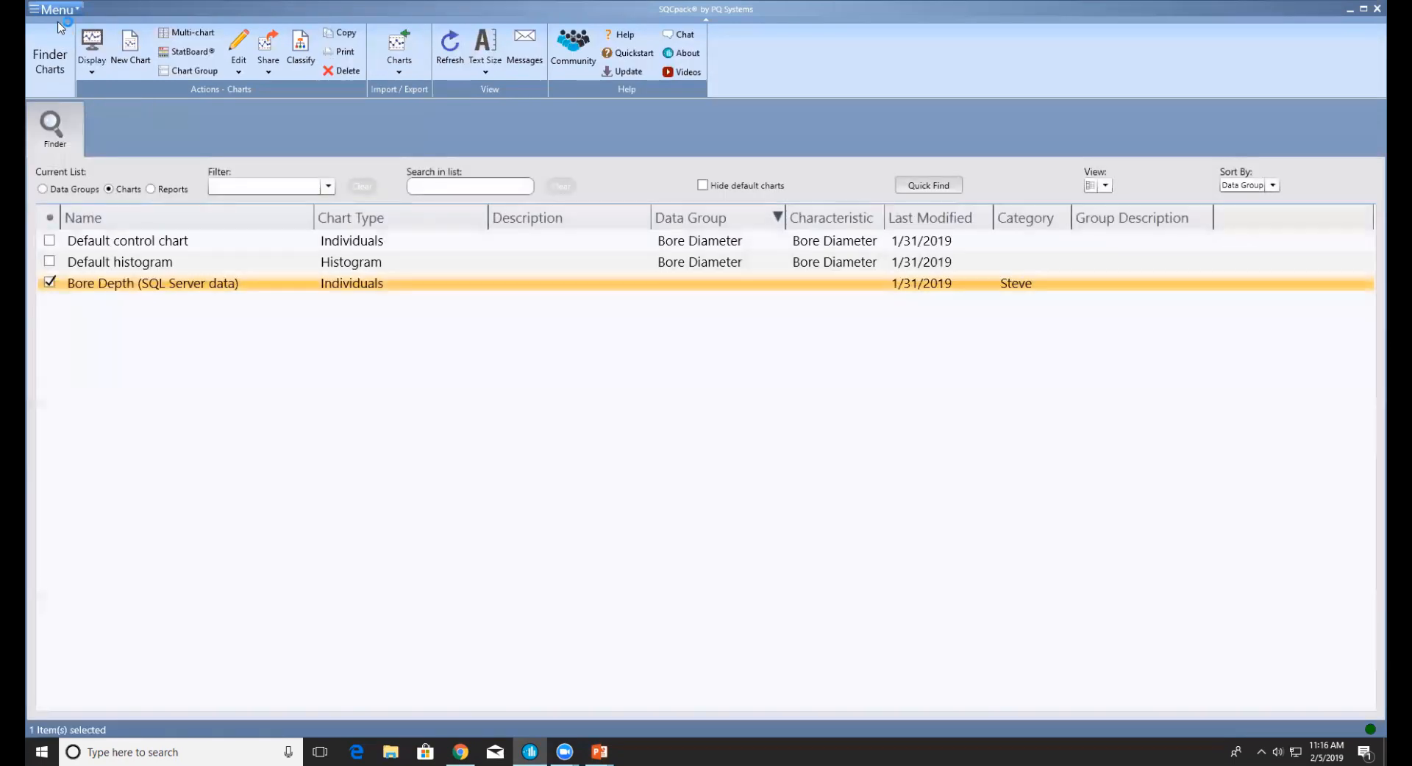
pyautogui.click(56, 9)
# Create a new alert named 'Bore Depth' based on out-of-spec only
pyautogui.click(76, 351)
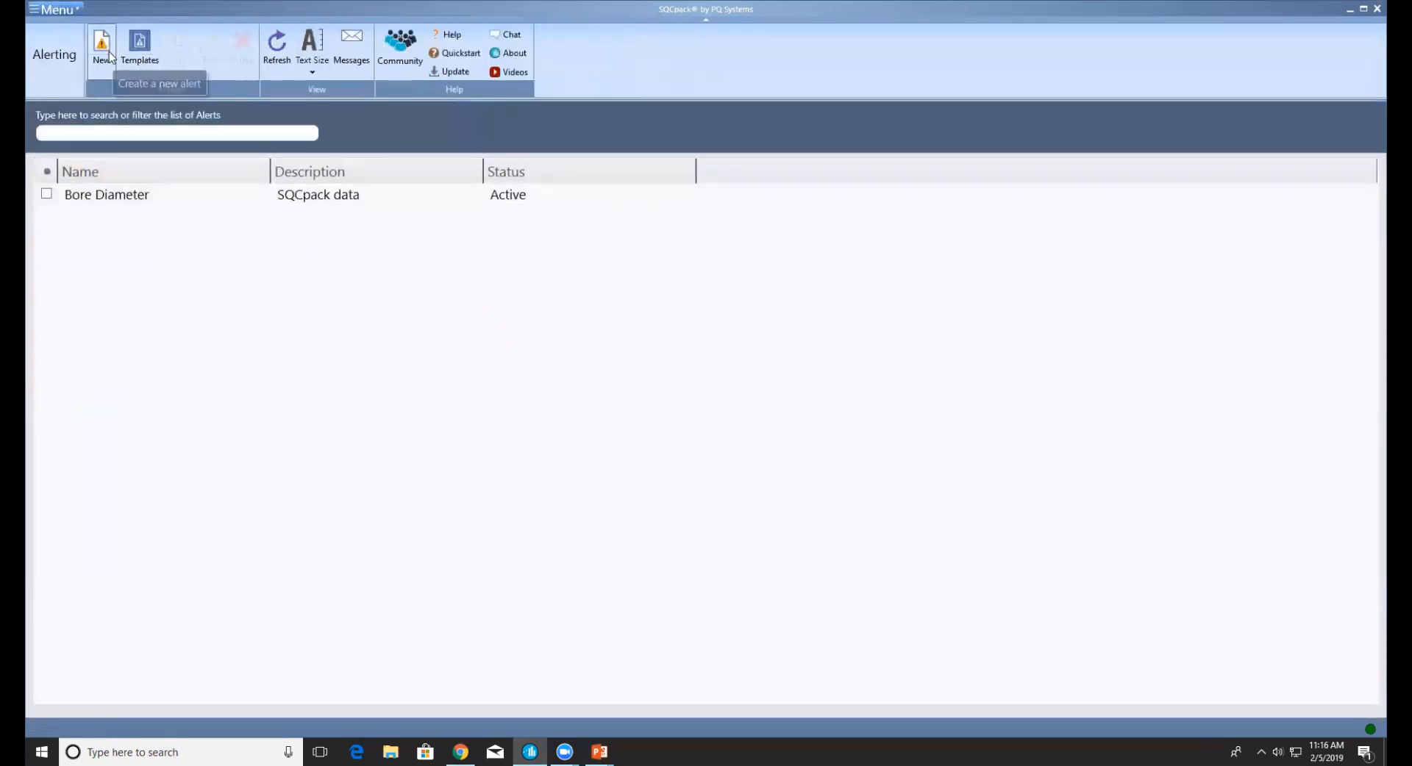
pyautogui.click(102, 47)
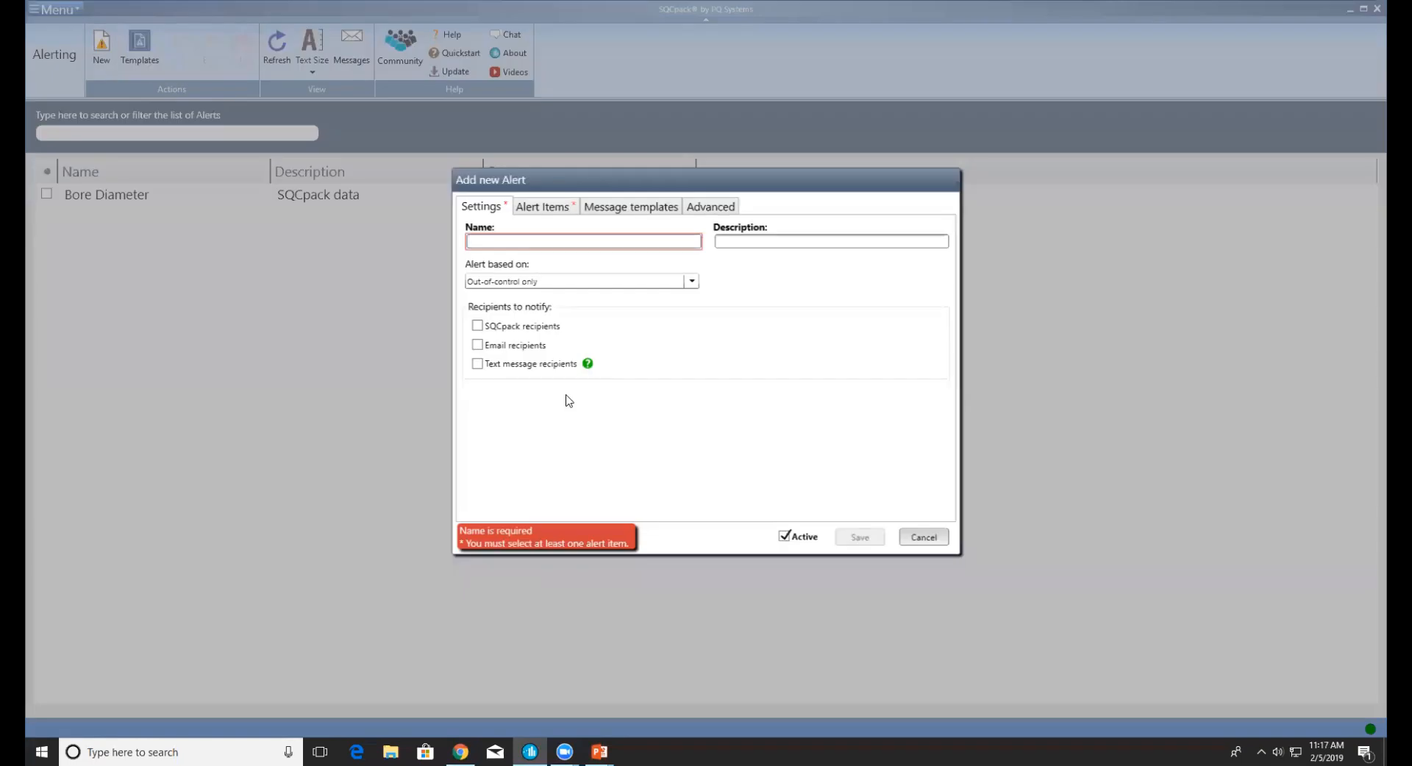
pyautogui.write('Bore Depthr')
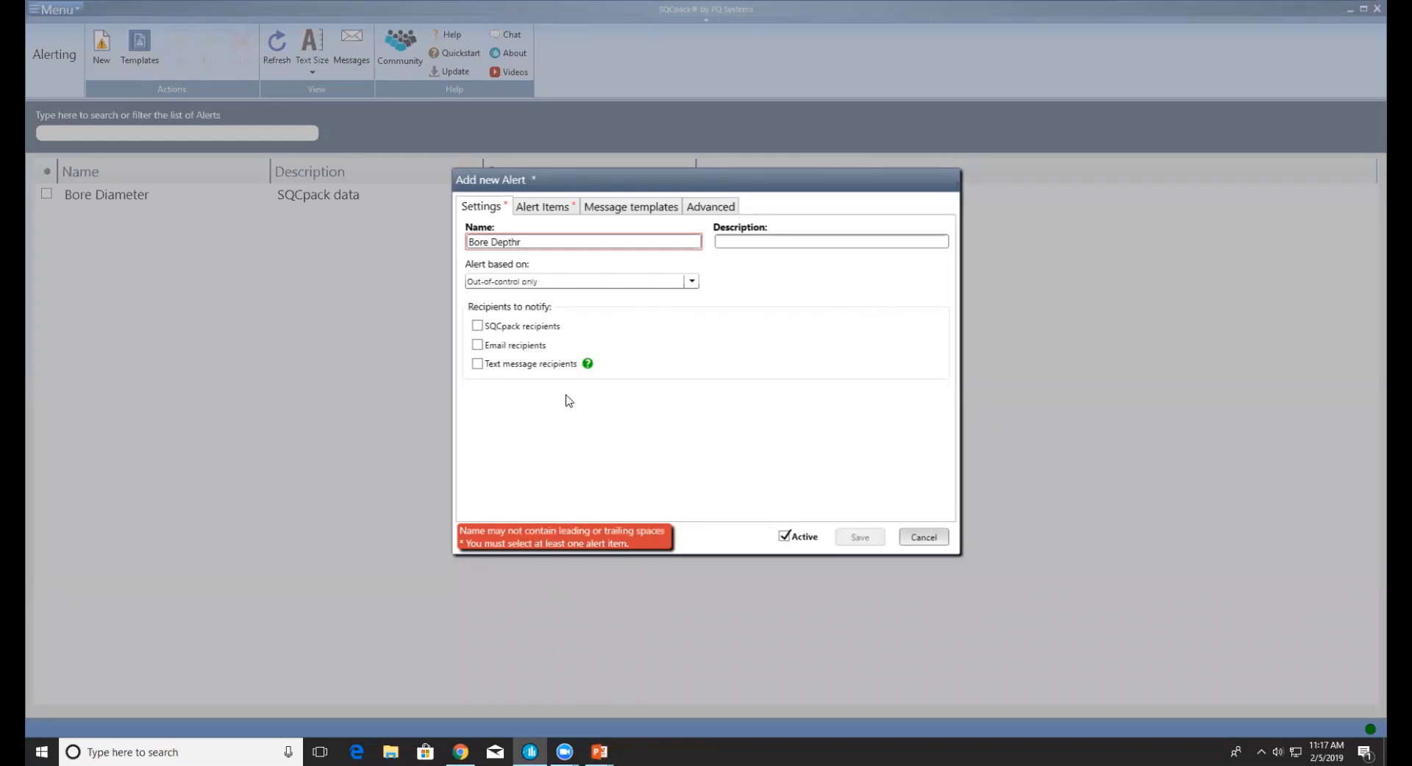
pyautogui.press('BackSpace')
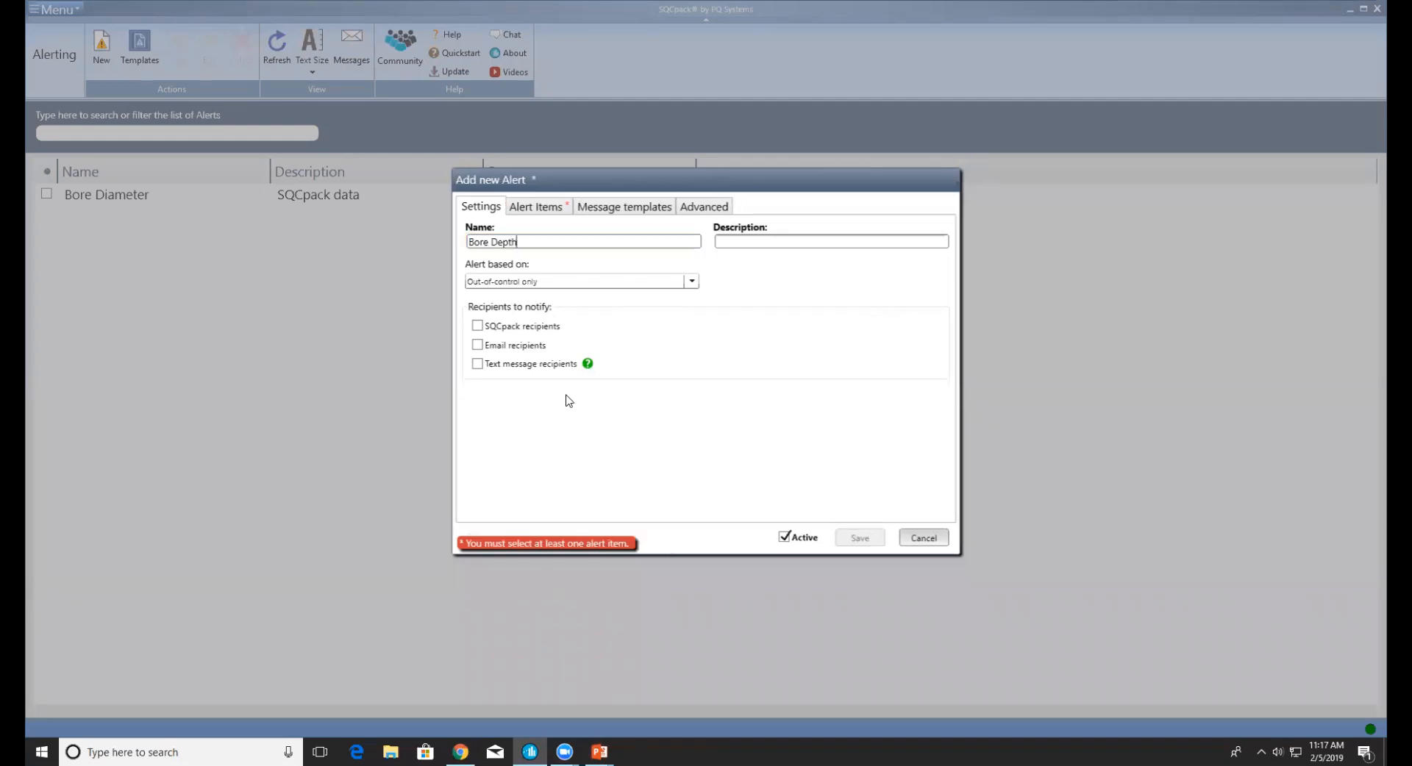
pyautogui.click(552, 282)
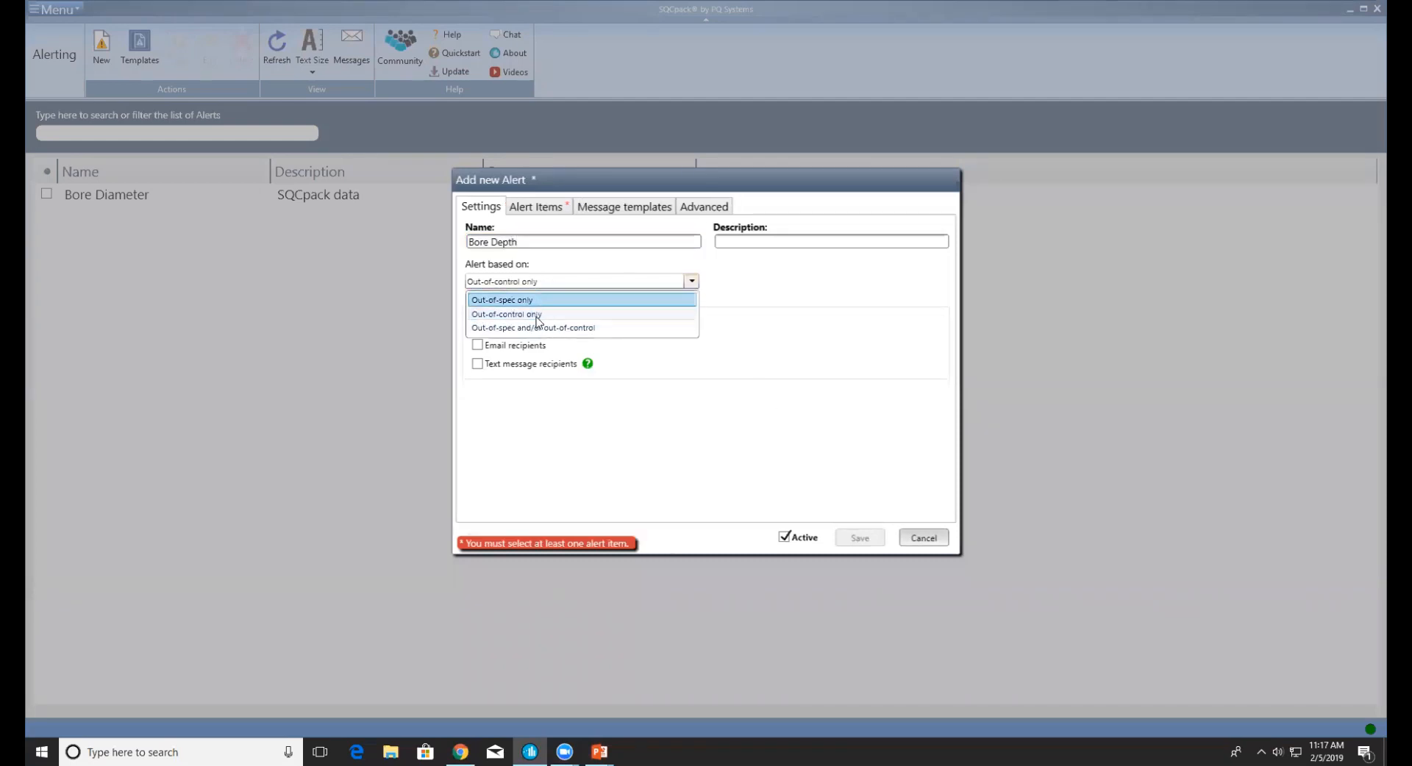
pyautogui.click(531, 302)
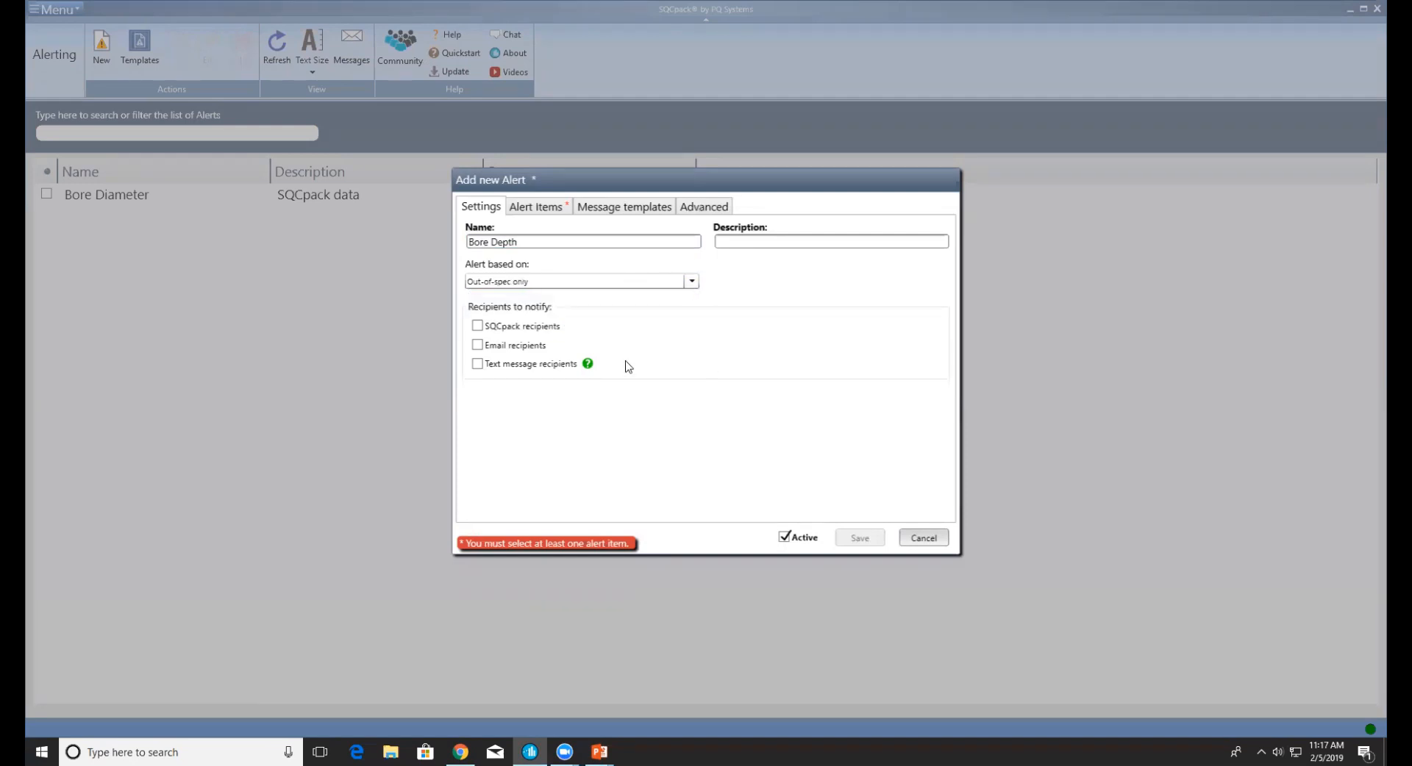
# Have the Bore Depth alert notify the admin SQCpack user with the chart image attached
pyautogui.click(477, 326)
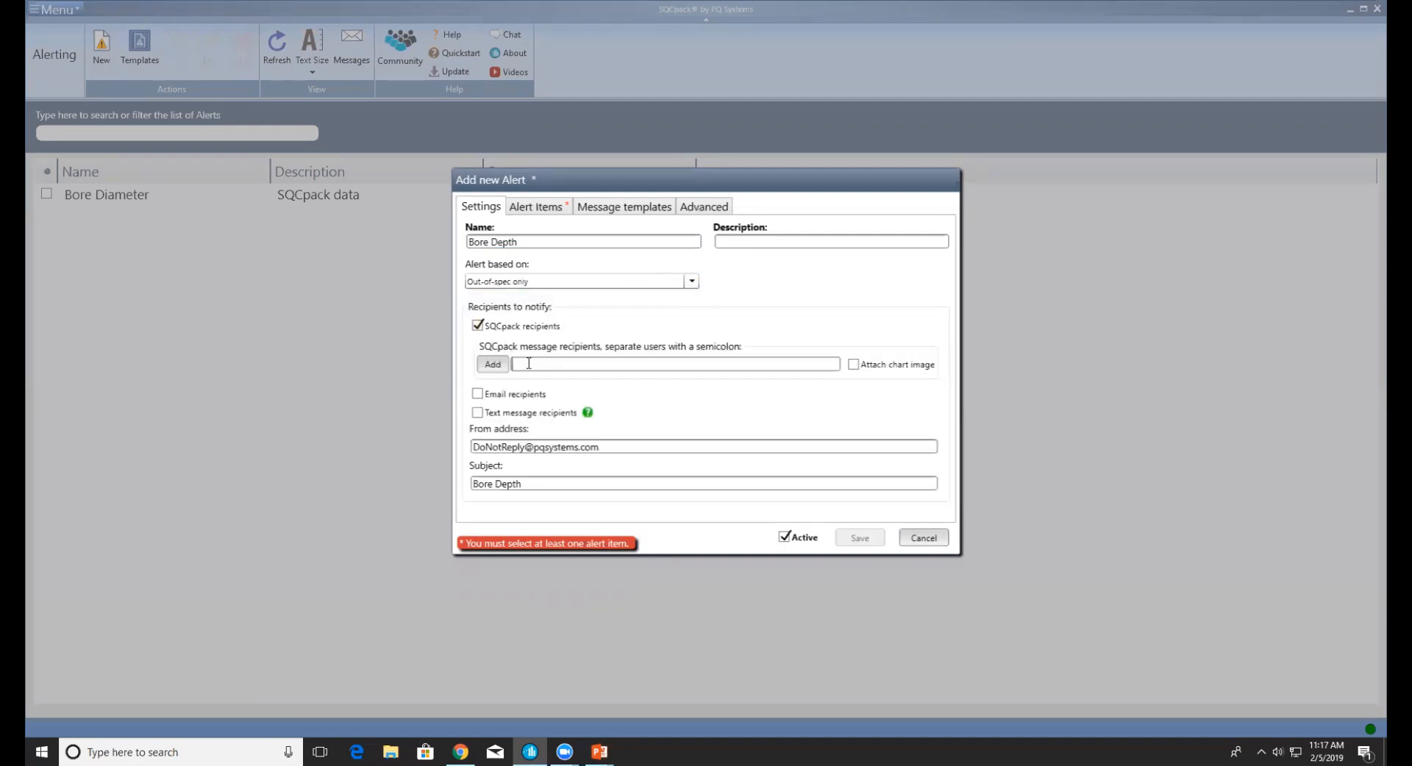
pyautogui.click(529, 363)
pyautogui.write('admin')
pyautogui.click(853, 364)
# Add the Bore Depth (SQL Server data) chart as the alert item
pyautogui.click(542, 208)
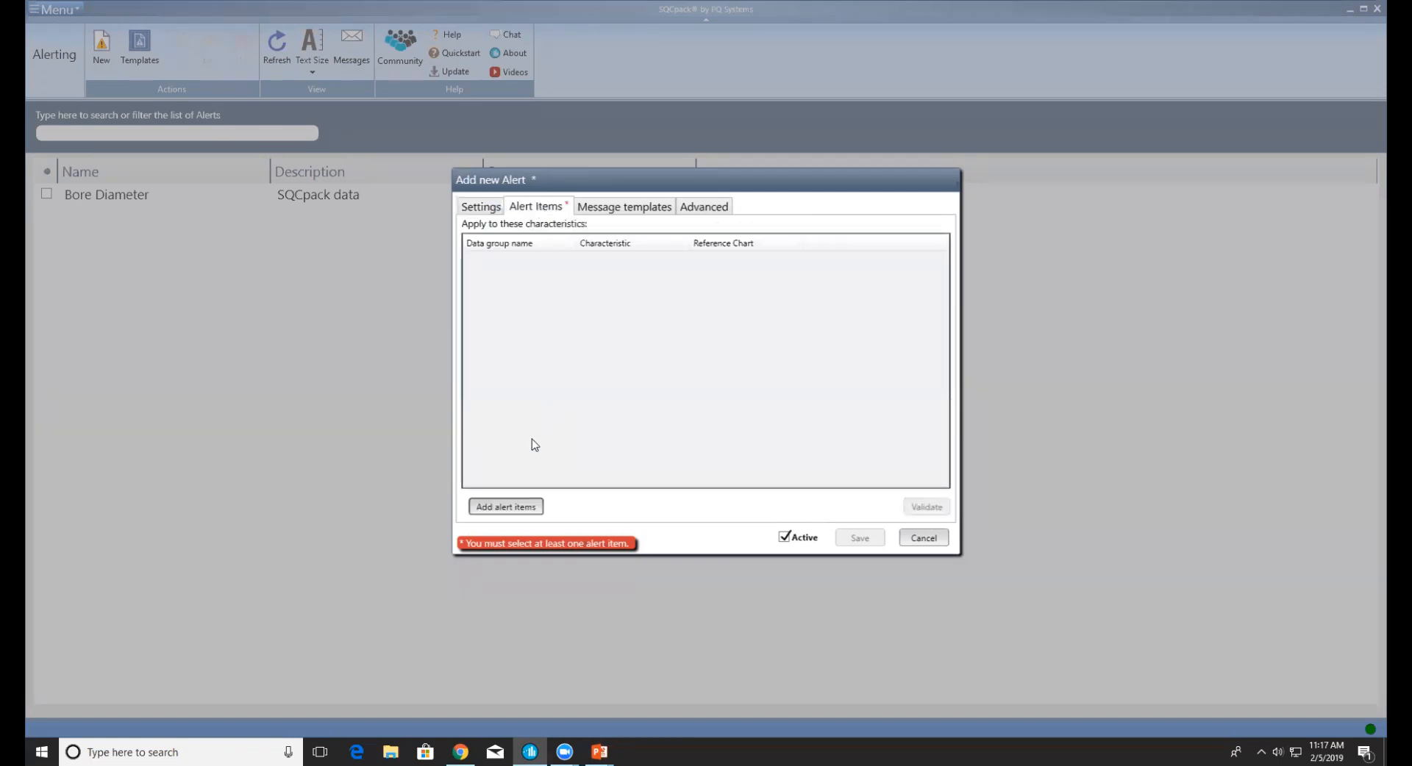
pyautogui.click(512, 506)
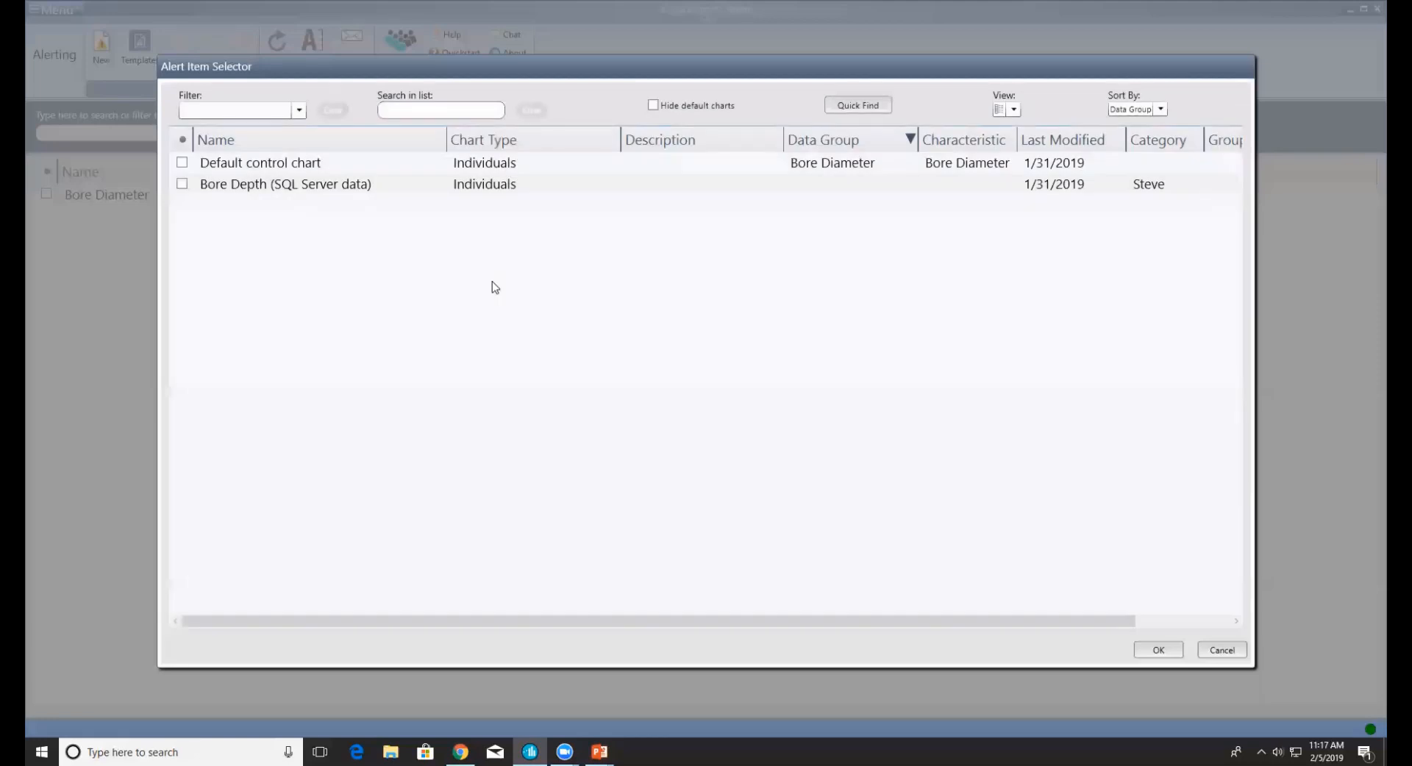
pyautogui.click(245, 186)
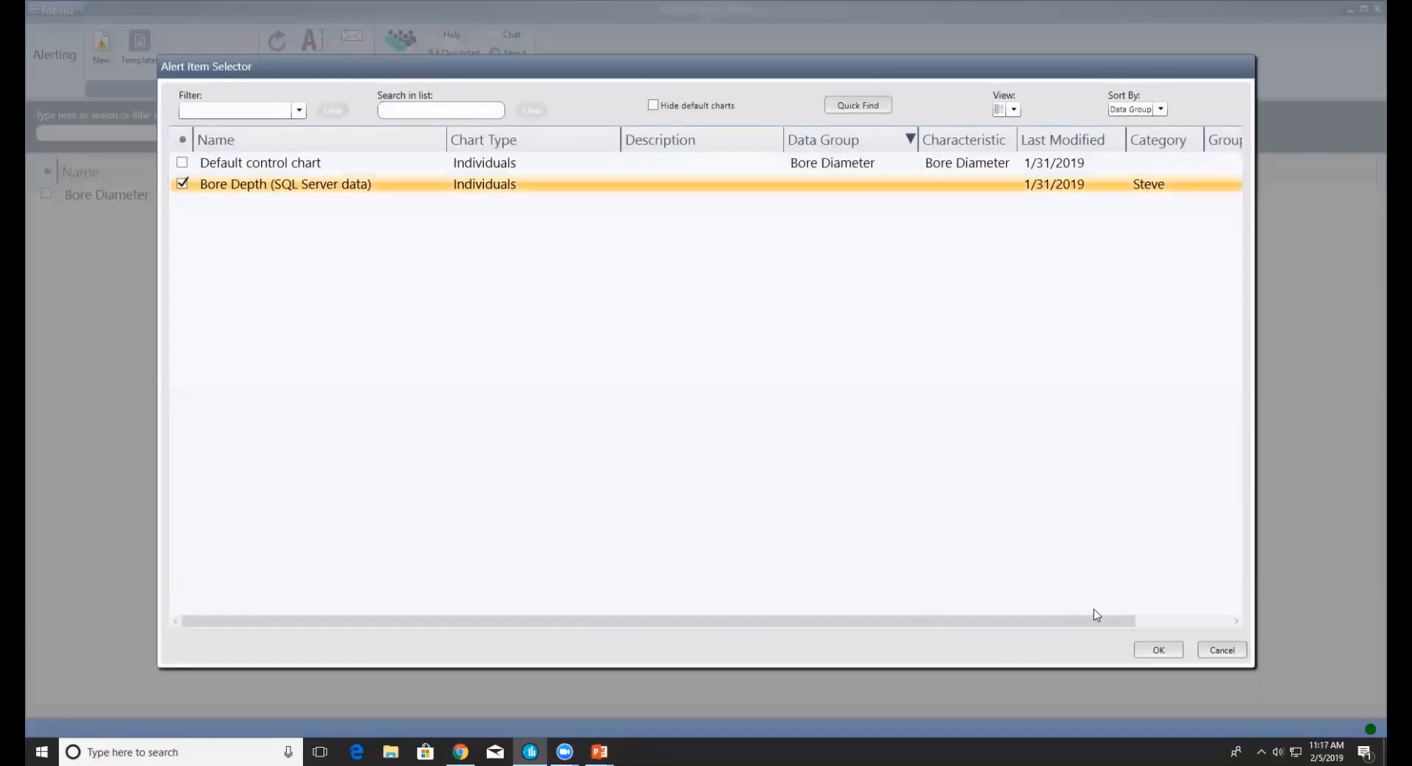
pyautogui.click(1158, 651)
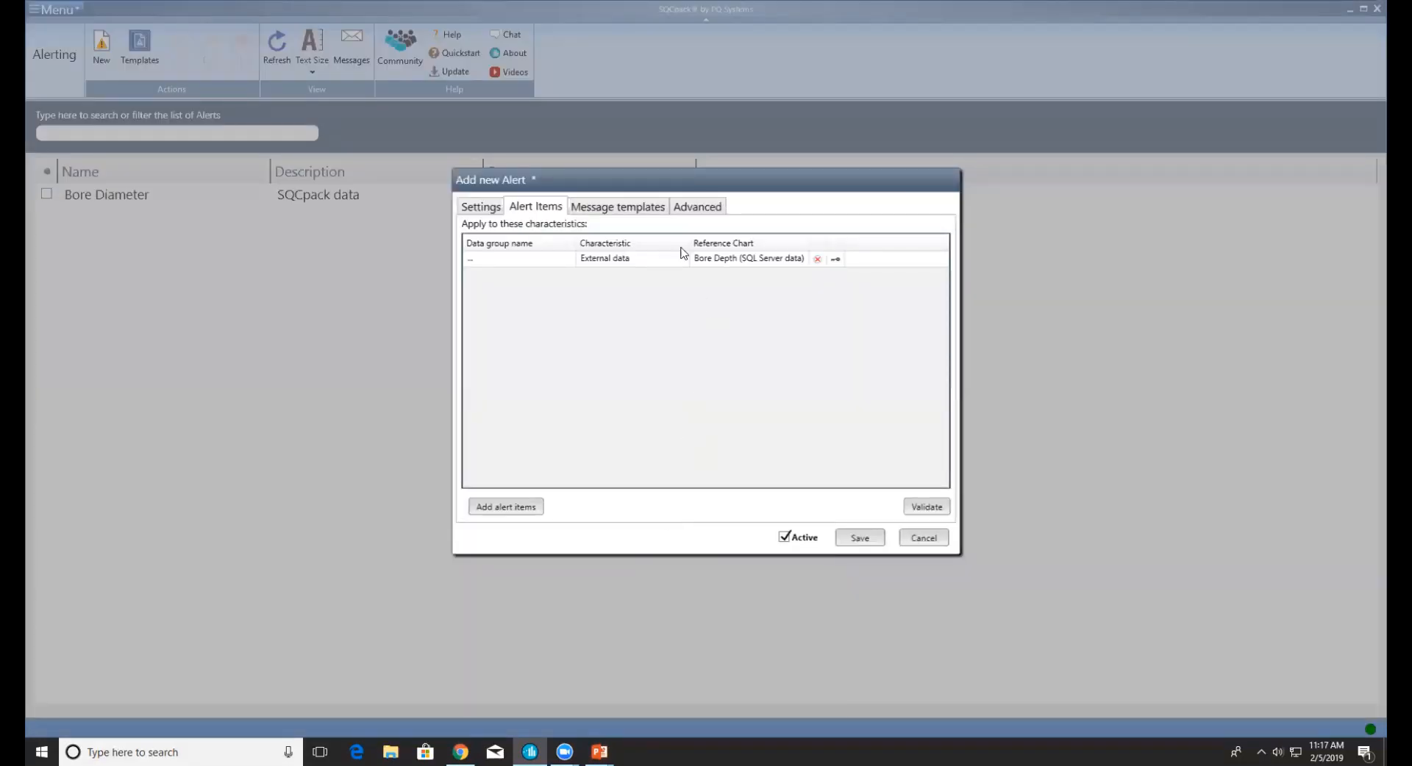
# Set the Bore Depth alert's poll interval to 15 seconds and save it
pyautogui.click(684, 206)
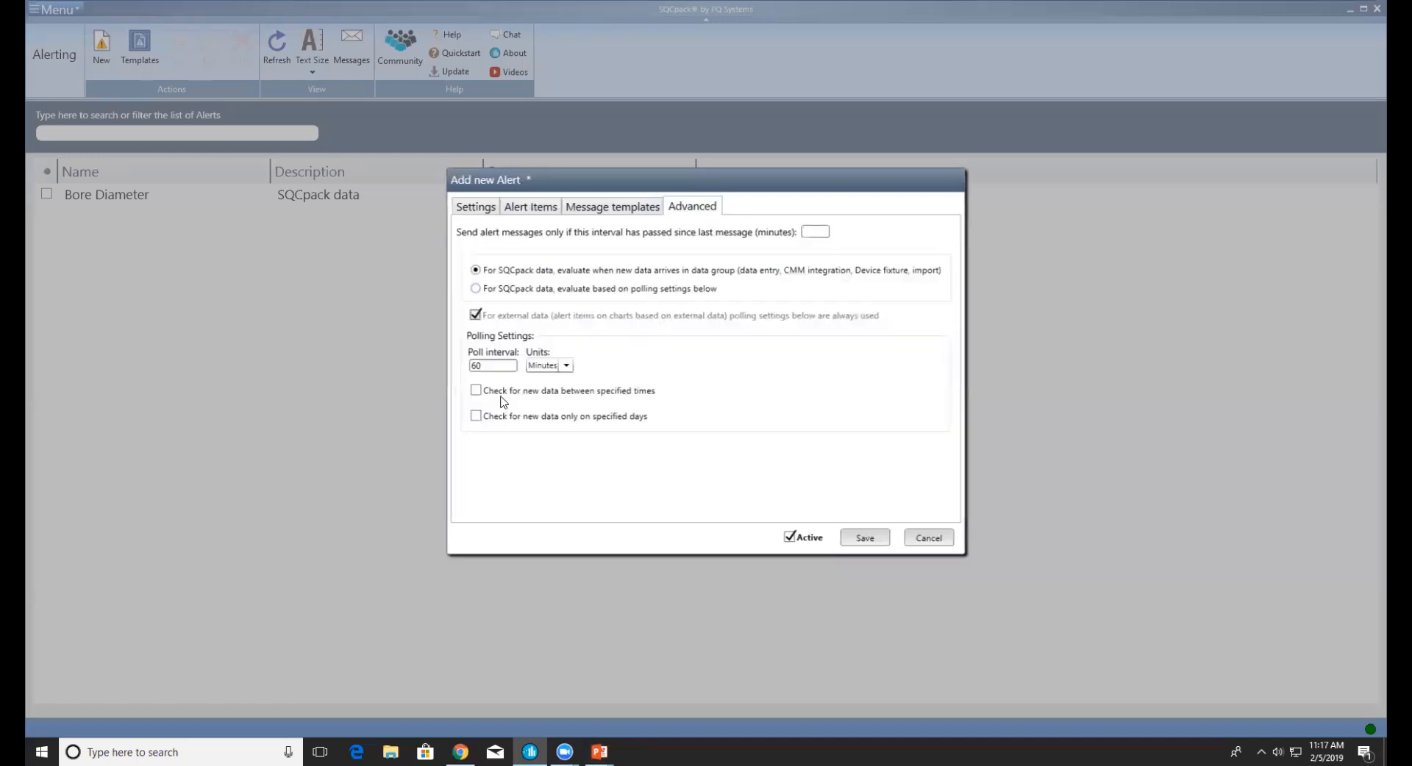
pyautogui.moveTo(495, 366); pyautogui.dragTo(425, 372)
pyautogui.write('10')
pyautogui.click(566, 366)
pyautogui.click(552, 383)
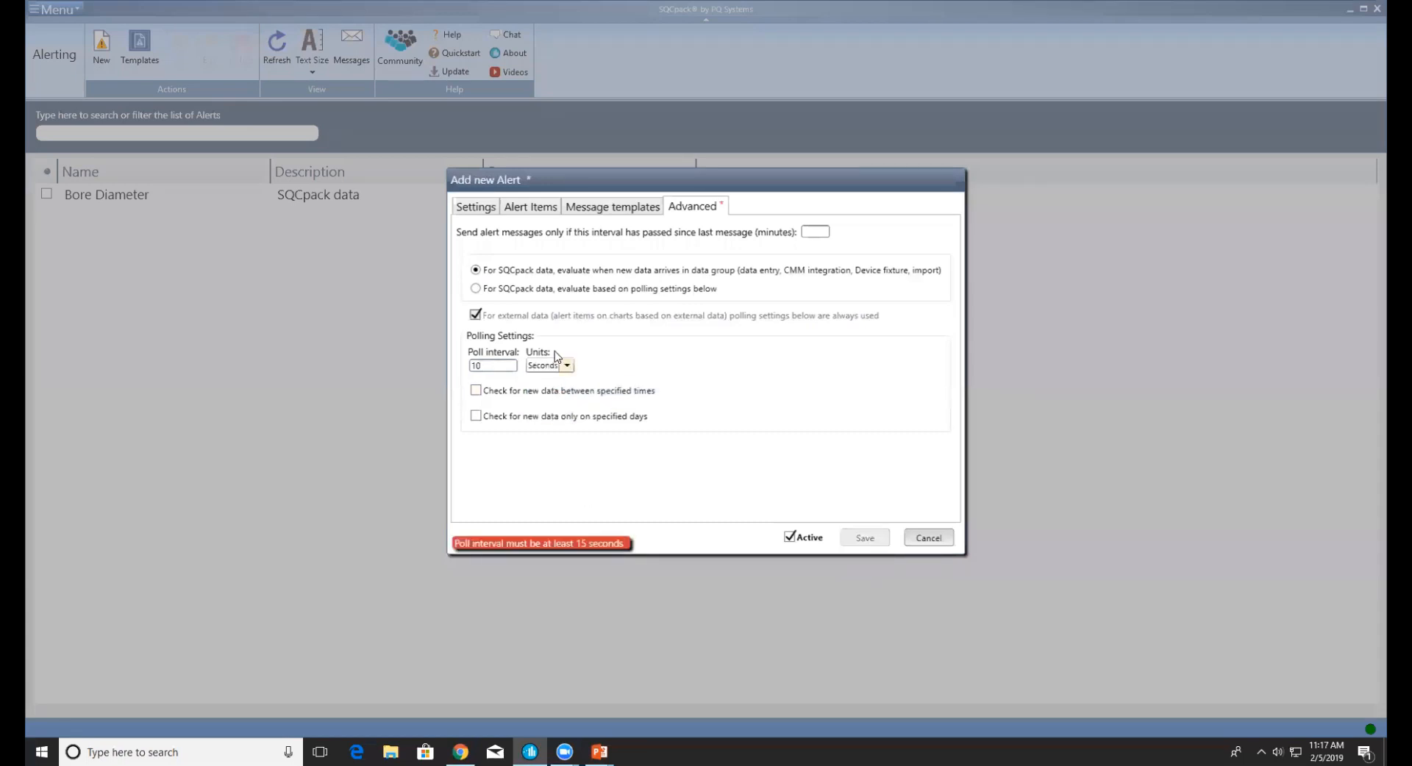
pyautogui.moveTo(492, 367); pyautogui.dragTo(384, 358)
pyautogui.write('15')
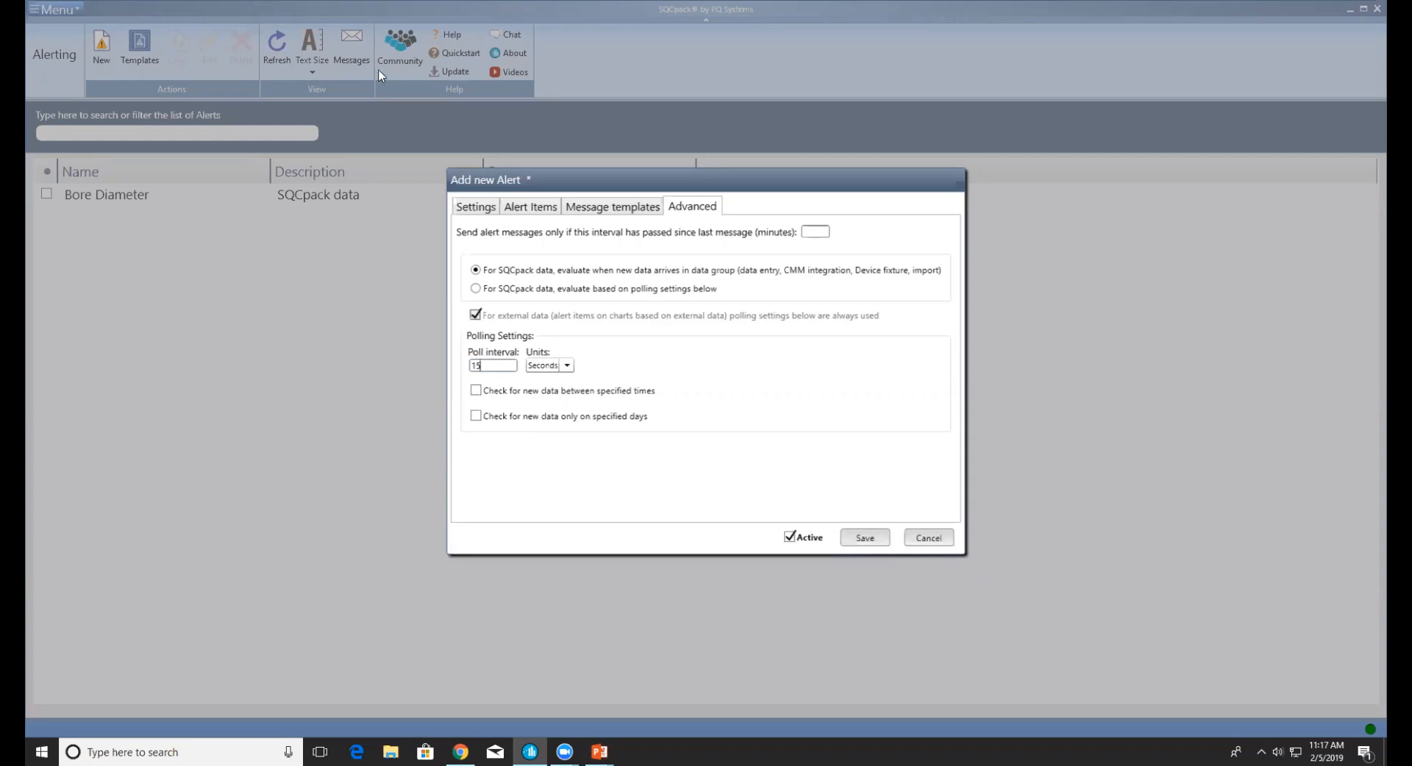
pyautogui.click(874, 541)
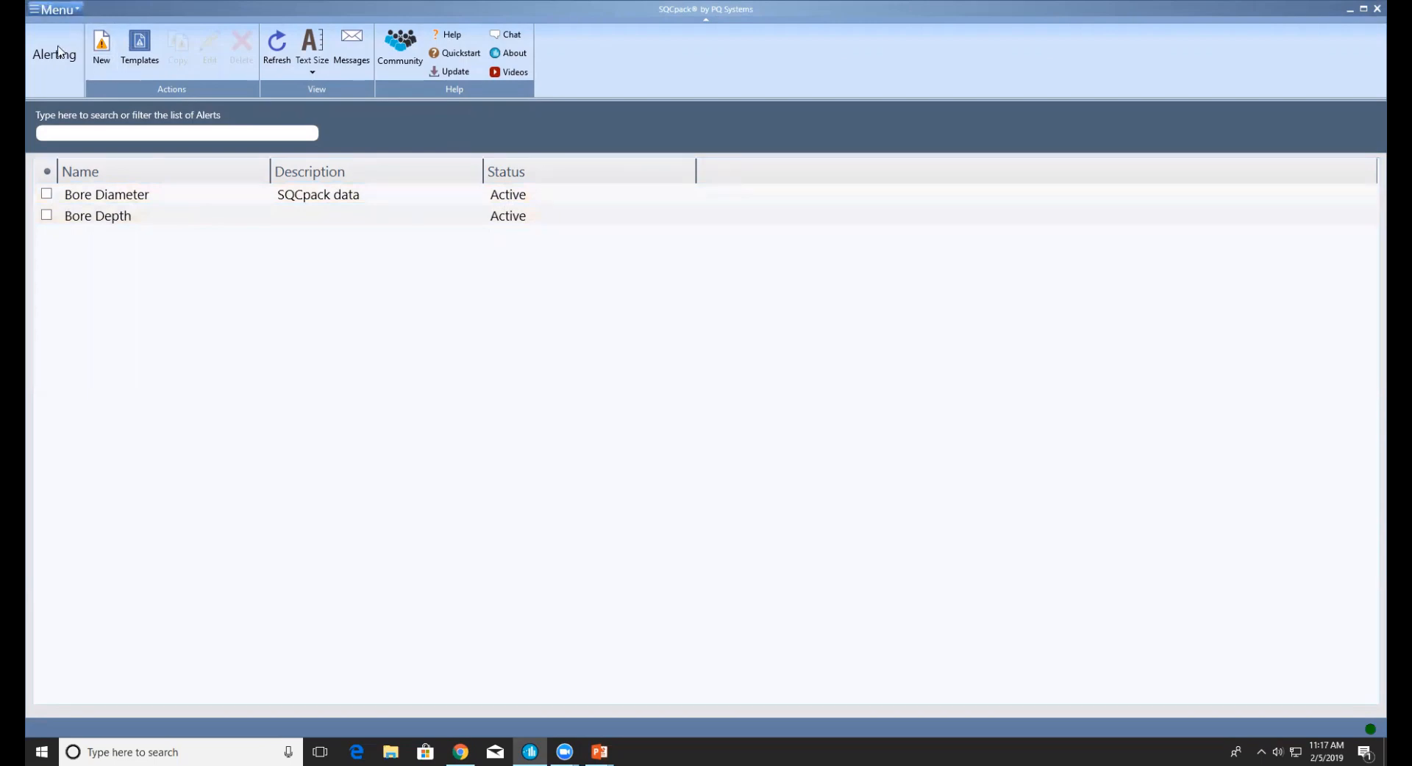
# Display the Bore Depth (SQL Server data) chart from the Finder, then view the inbox's new Bore Depth alert
pyautogui.click(38, 7)
pyautogui.click(64, 25)
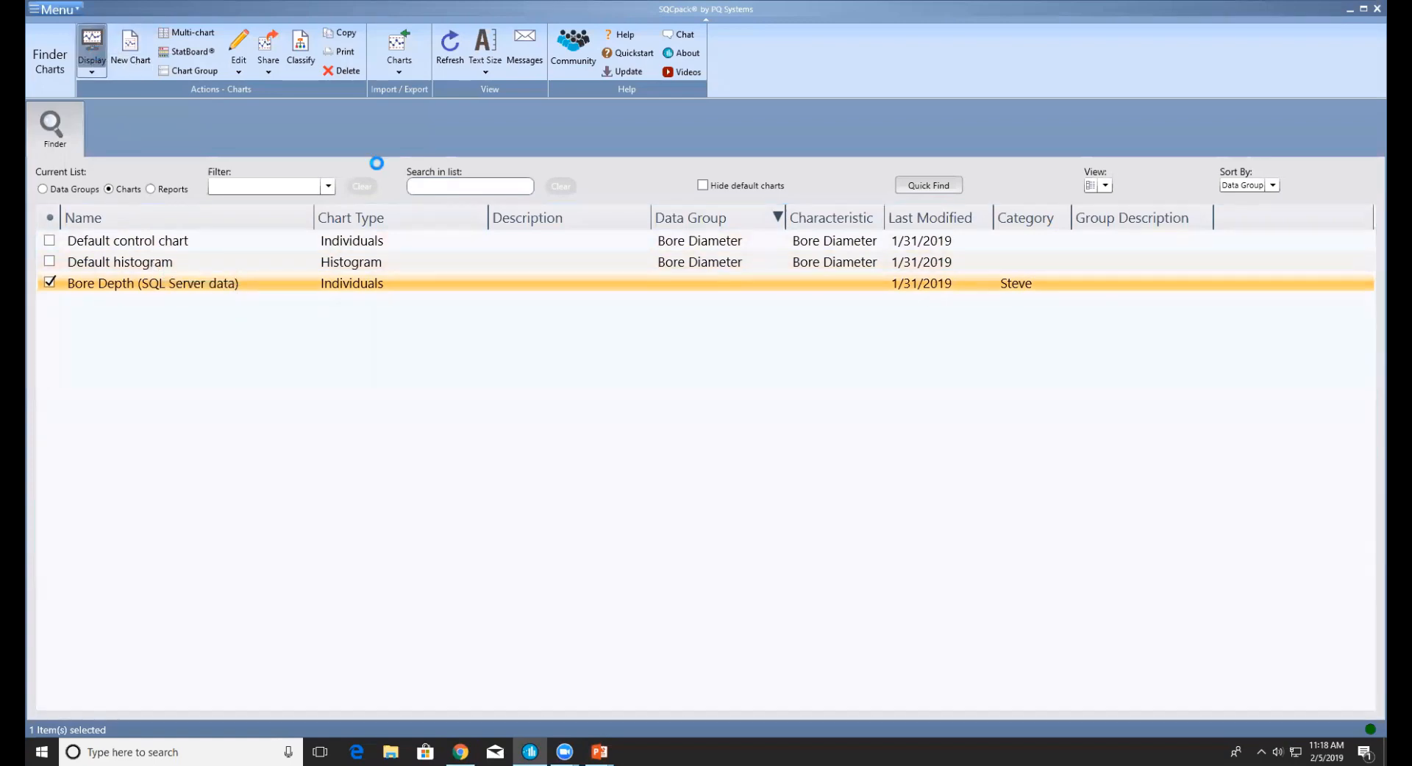
pyautogui.doubleClick(559, 290)
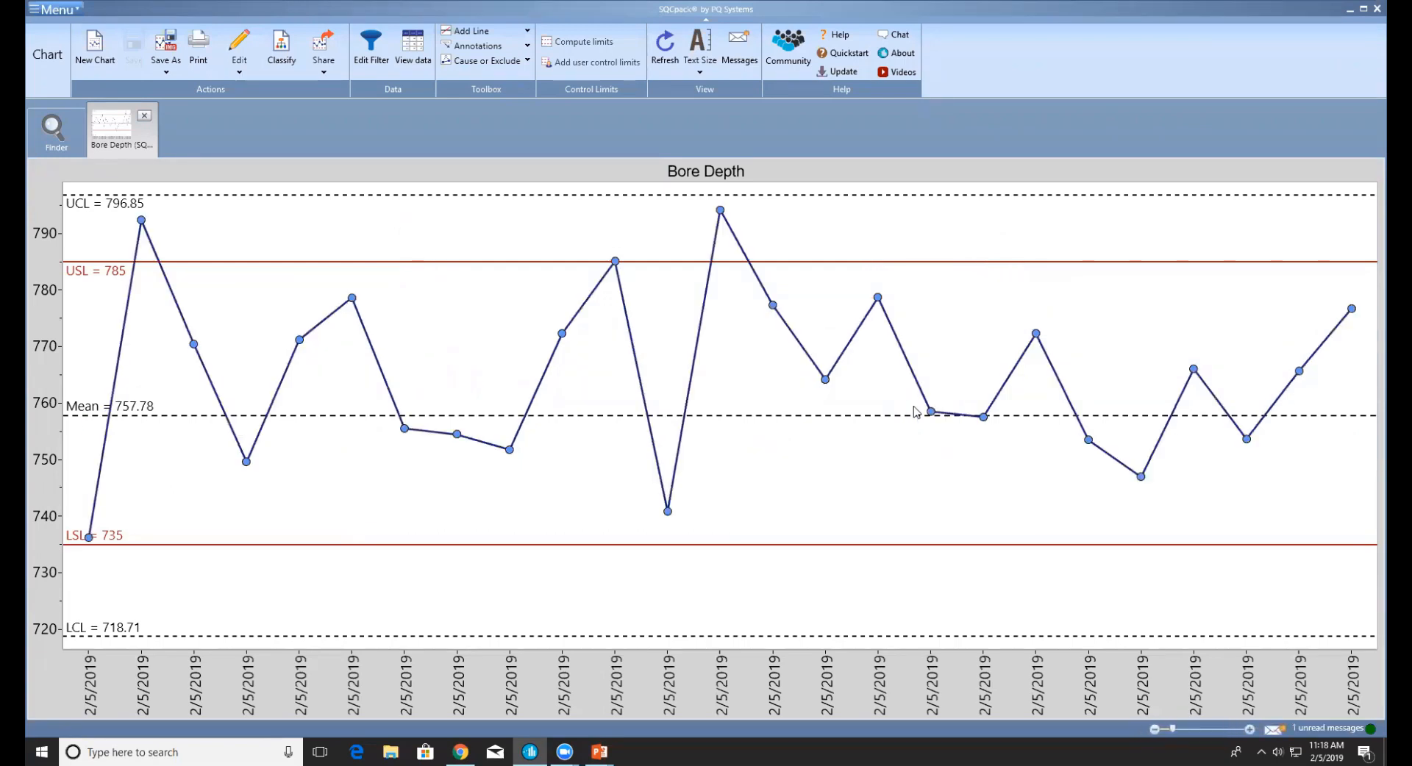
pyautogui.moveTo(722, 216)
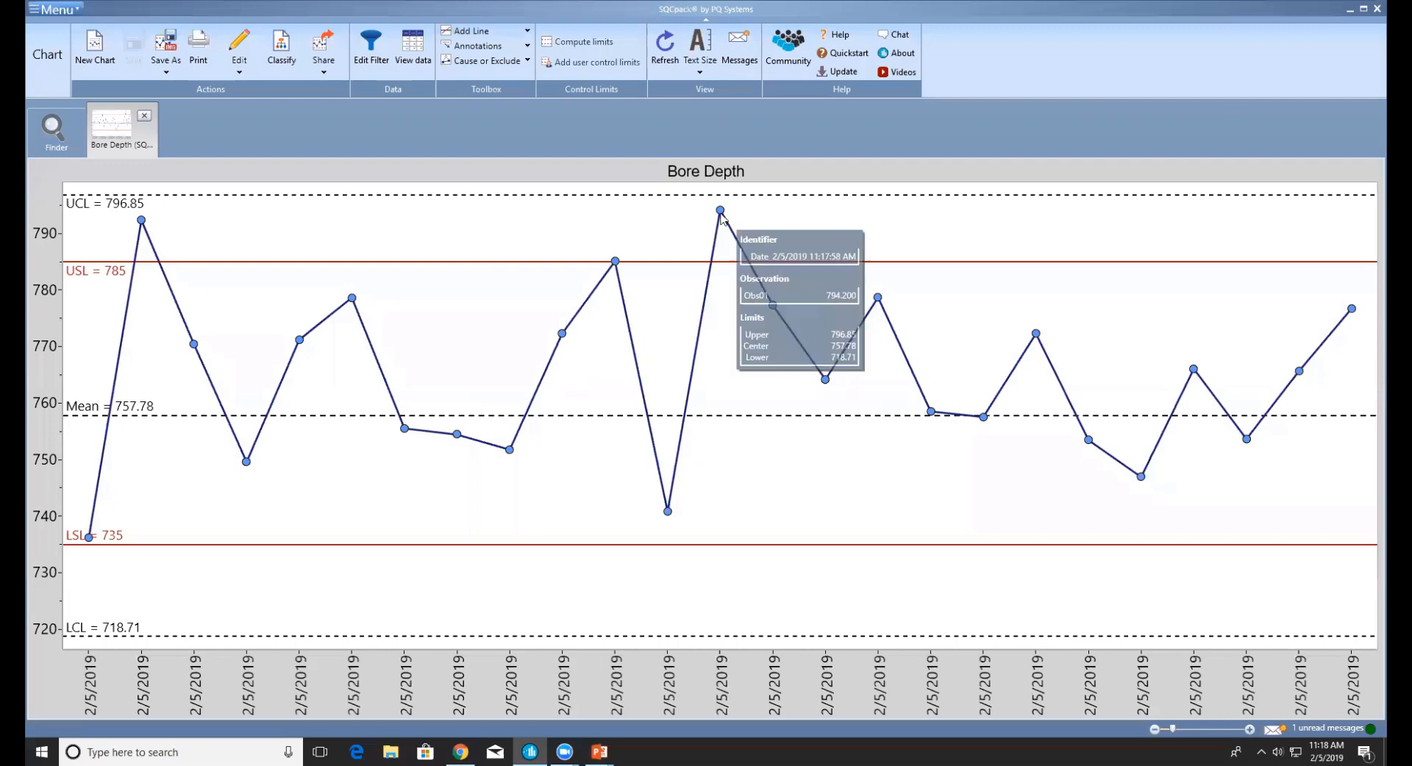
pyautogui.click(738, 45)
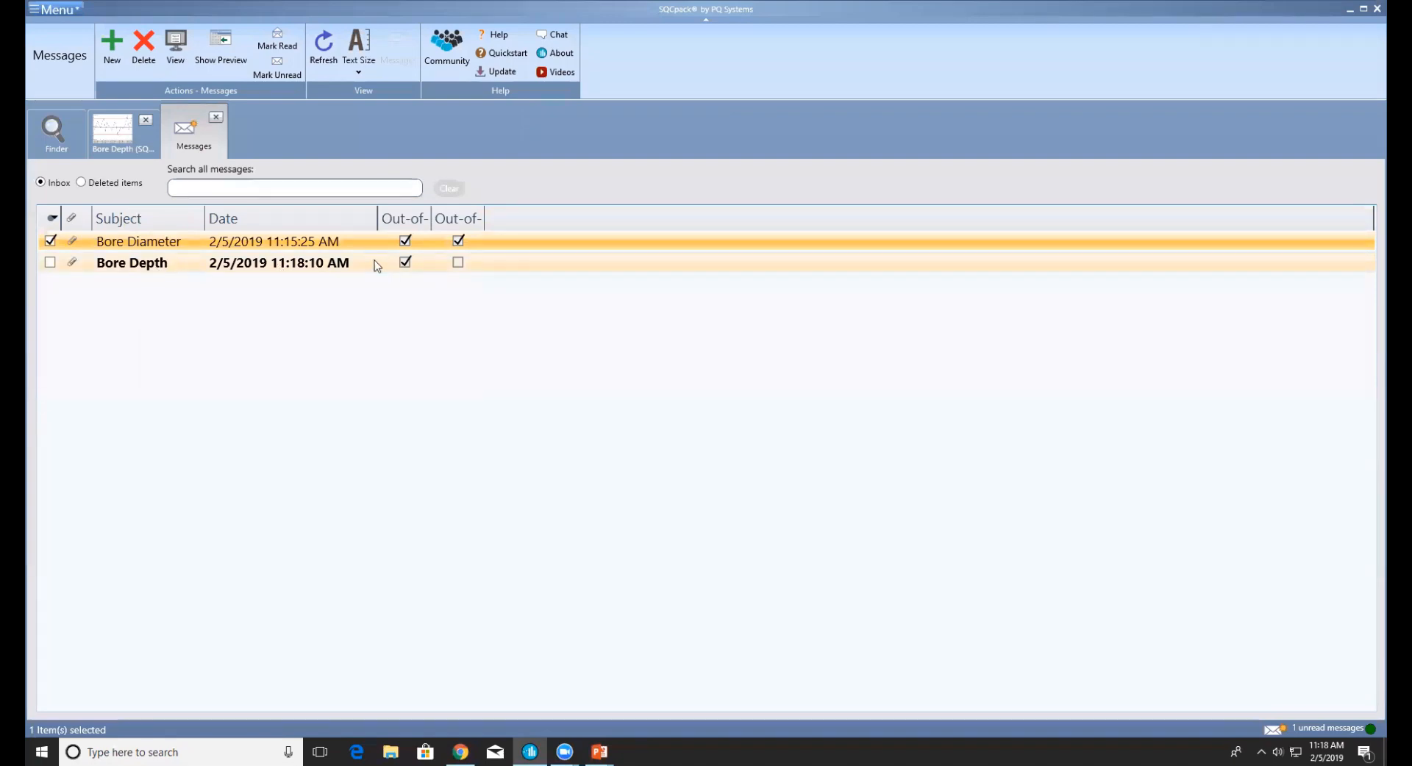
# Read the new Bore Depth out-of-spec message, then close the Messages tab and Bore Depth chart
pyautogui.click(342, 263)
pyautogui.doubleClick(342, 264)
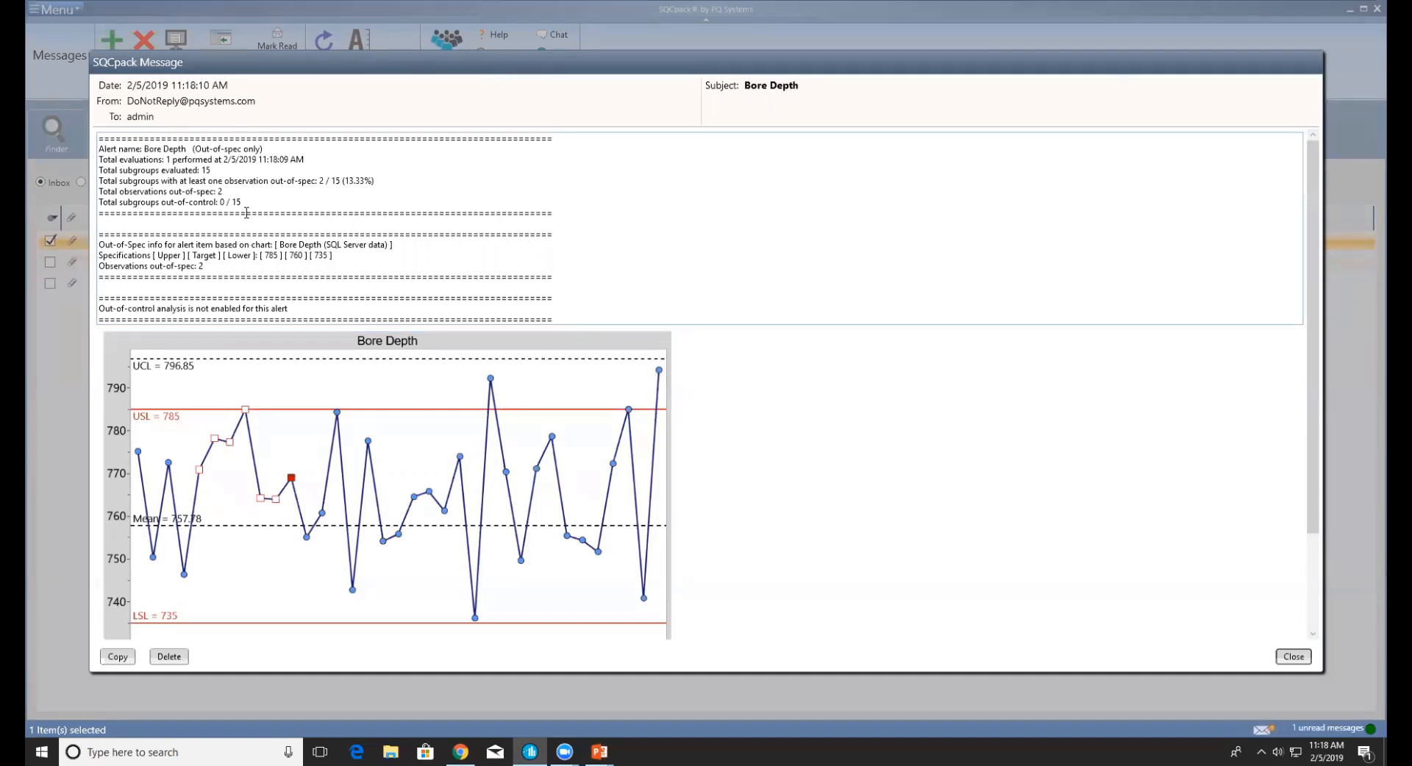
pyautogui.click(1296, 661)
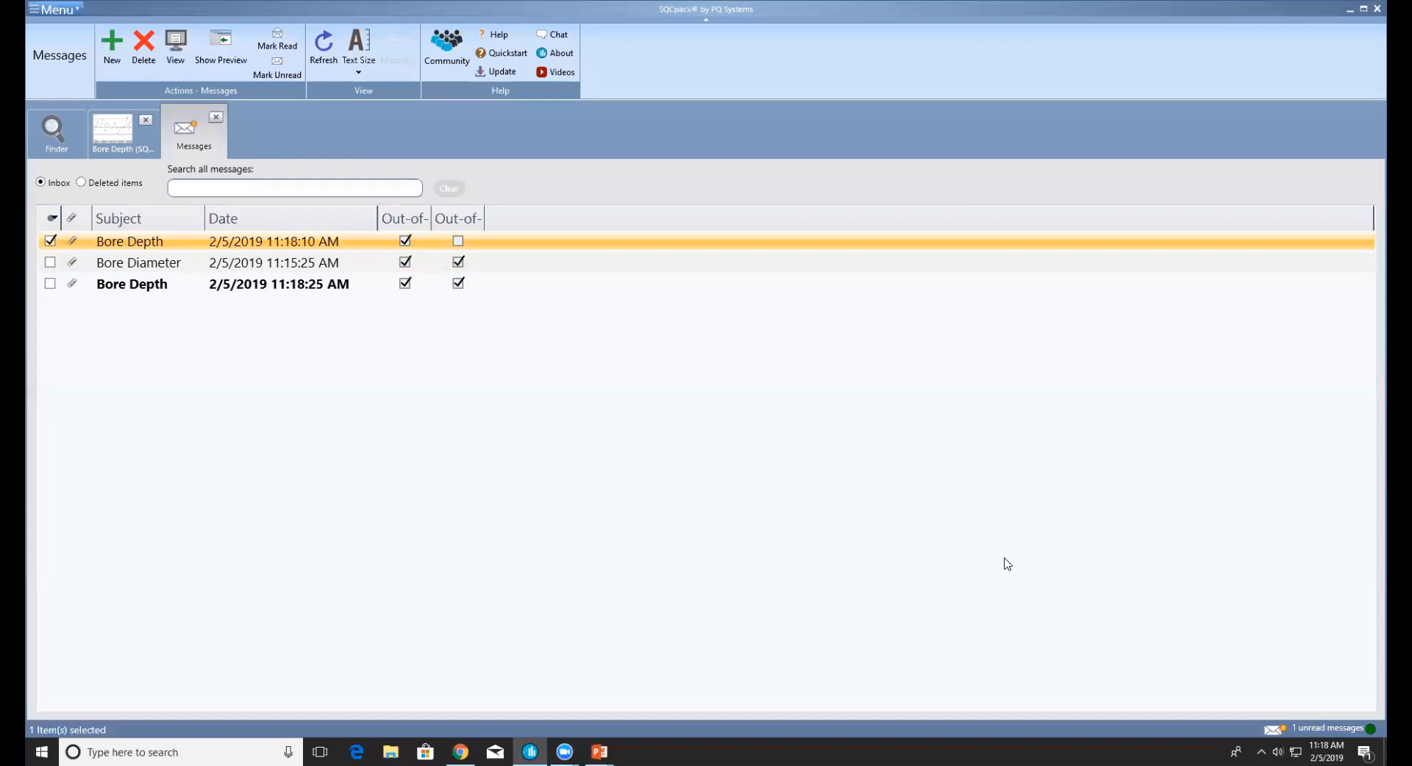
pyautogui.click(214, 118)
pyautogui.click(146, 120)
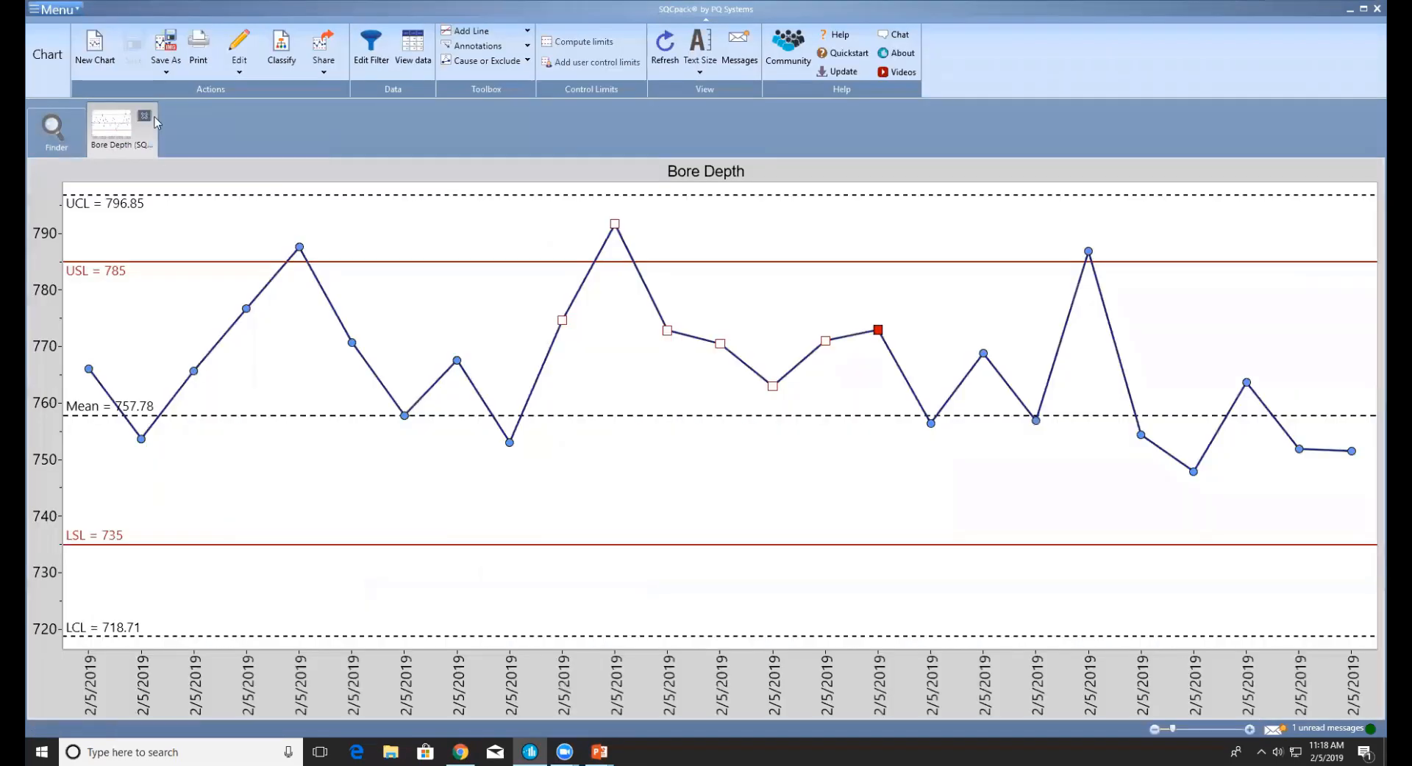